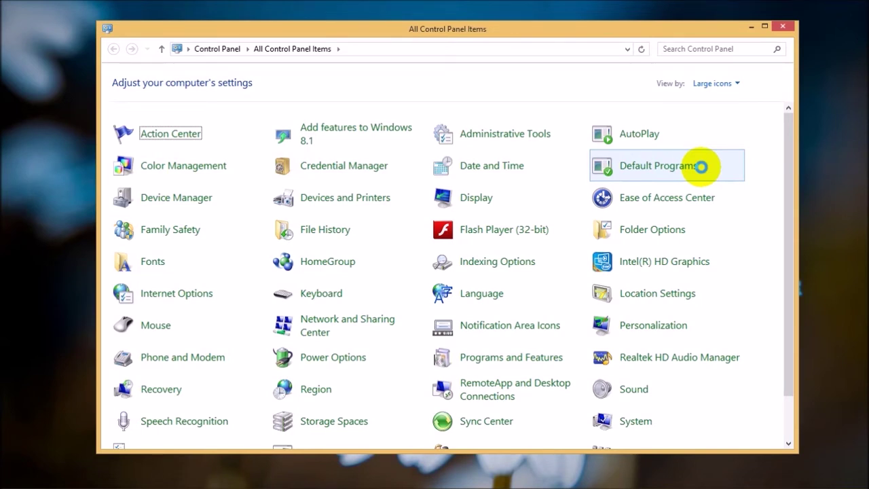
- Open Set Default Programs from the Default Programs settings and bring up the individual file type choices for VLC media player
click(674, 165)
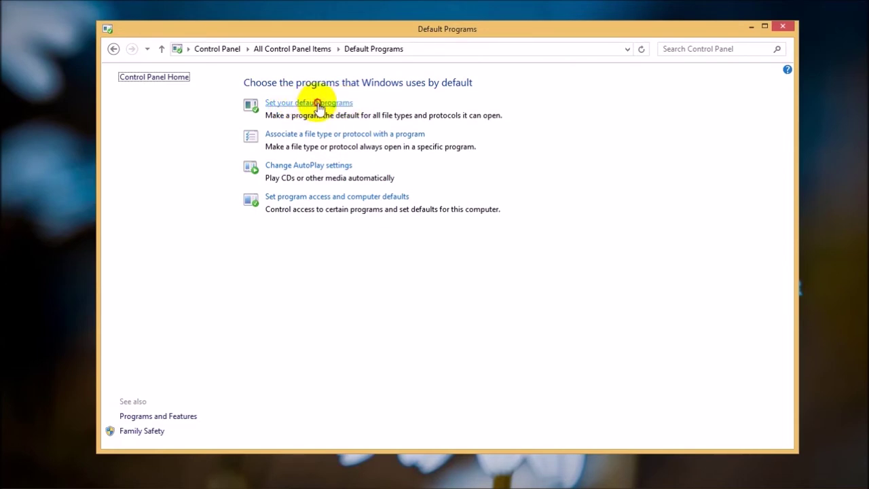
click(317, 106)
drag(269, 189, 272, 165)
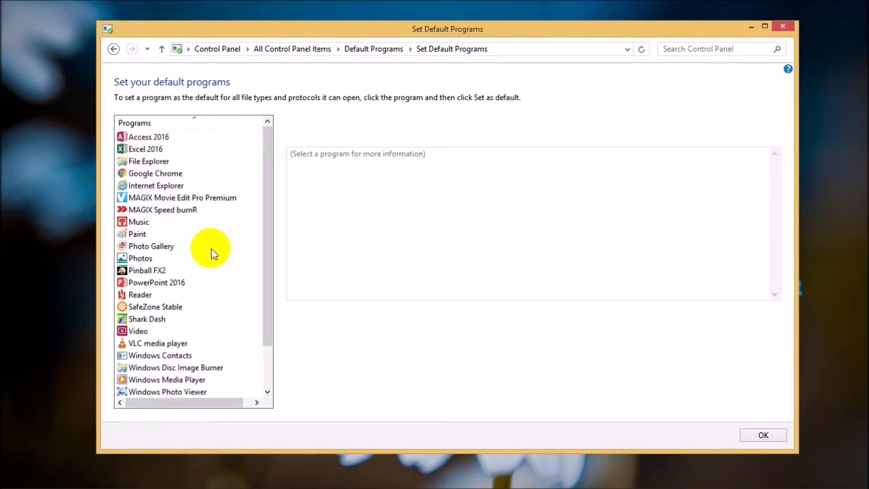
scroll(211, 248, down, 2)
click(154, 296)
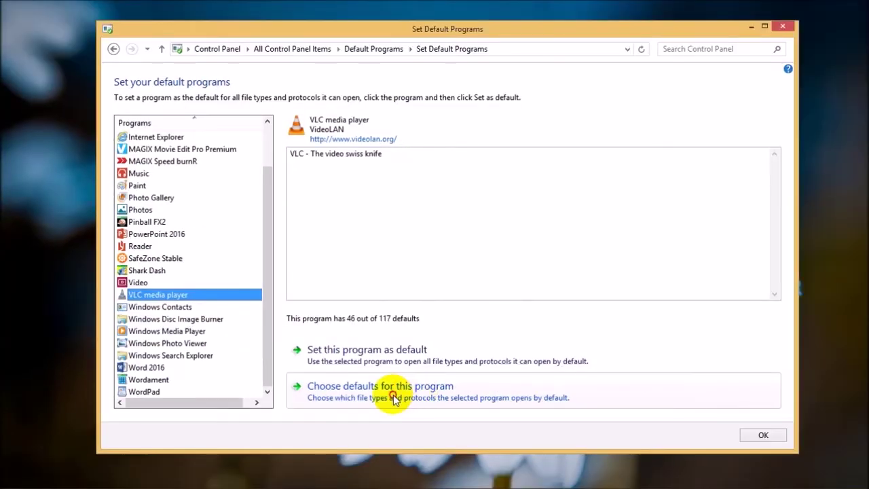
click(434, 399)
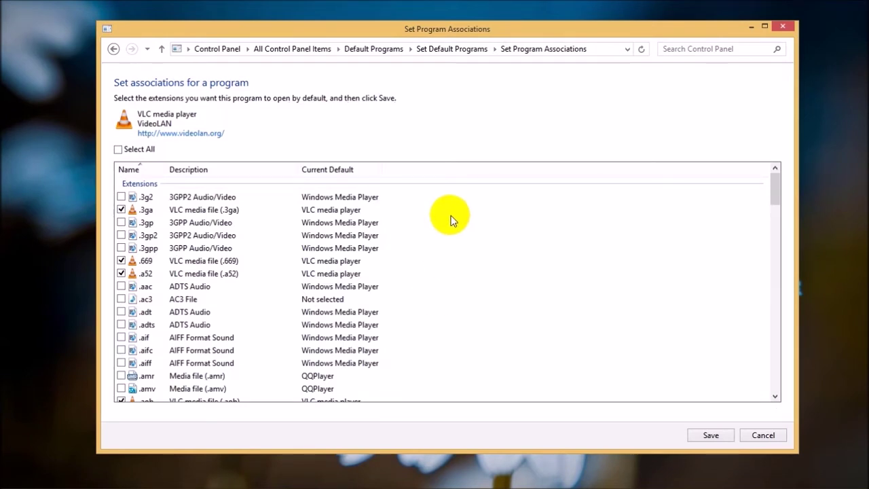
- Sort VLC media player's extensions by current default, examine which program opens each one, and return to the program list
click(365, 169)
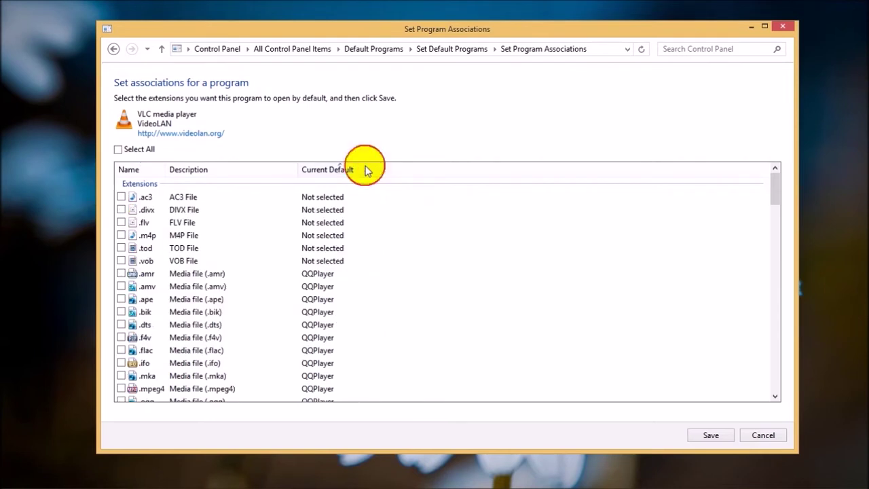
scroll(375, 243, down, 4)
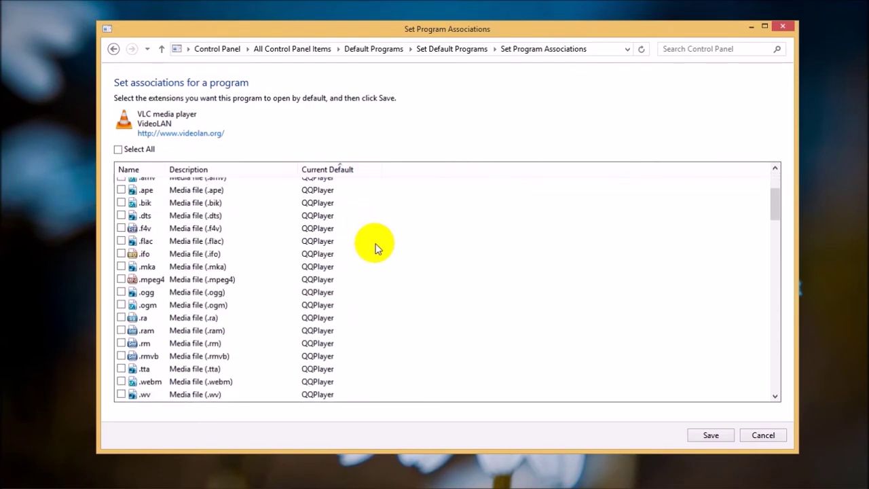
scroll(375, 243, up, 4)
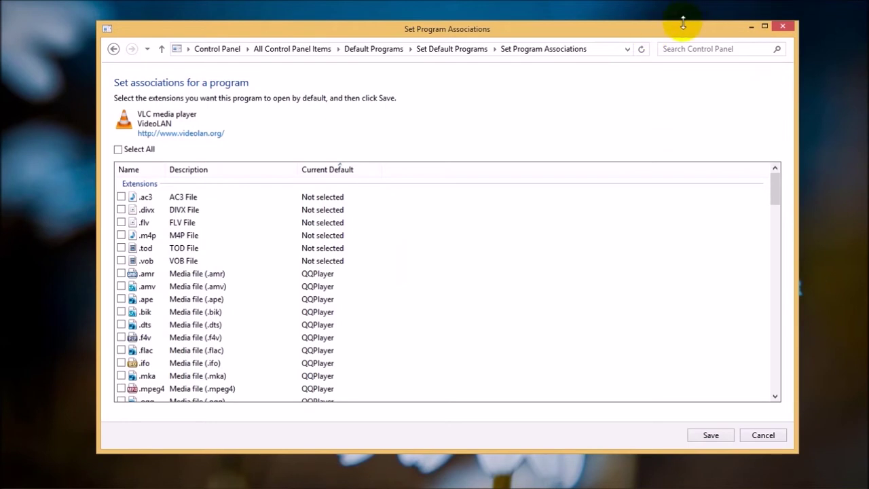
drag(683, 27, 682, 4)
scroll(461, 254, down, 1)
scroll(462, 252, up, 1)
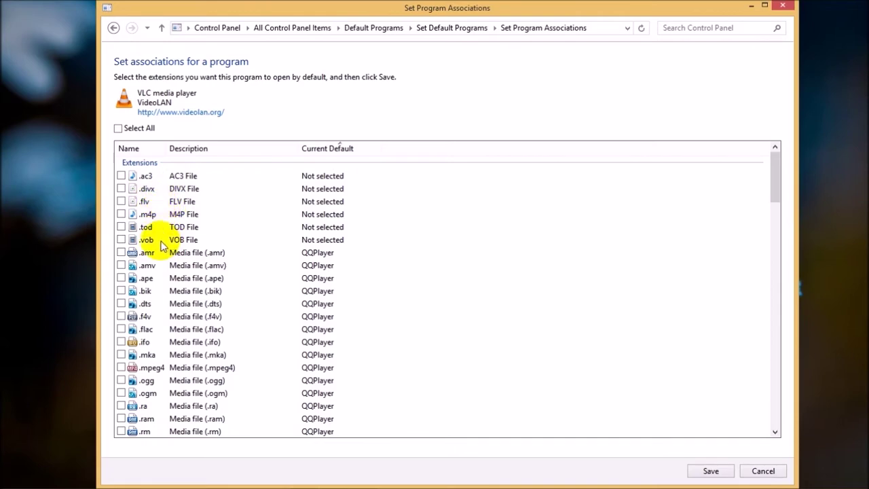
scroll(166, 300, down, 8)
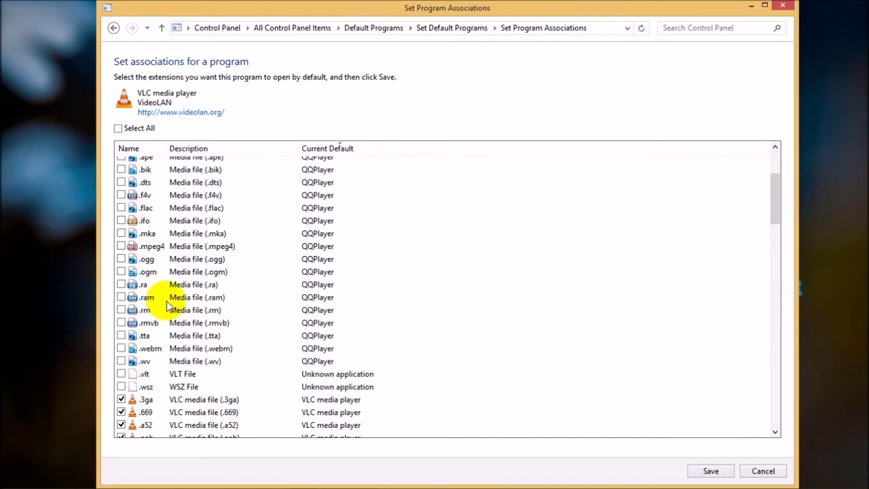
scroll(166, 307, down, 20)
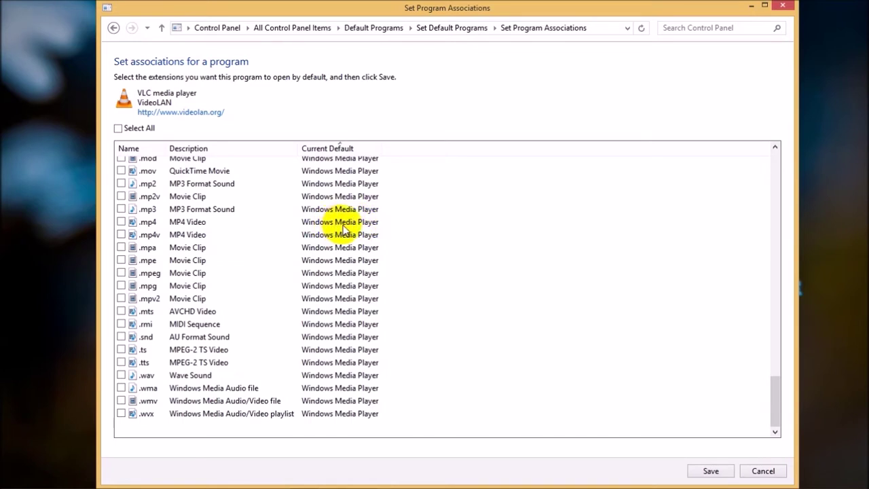
scroll(344, 230, up, 1)
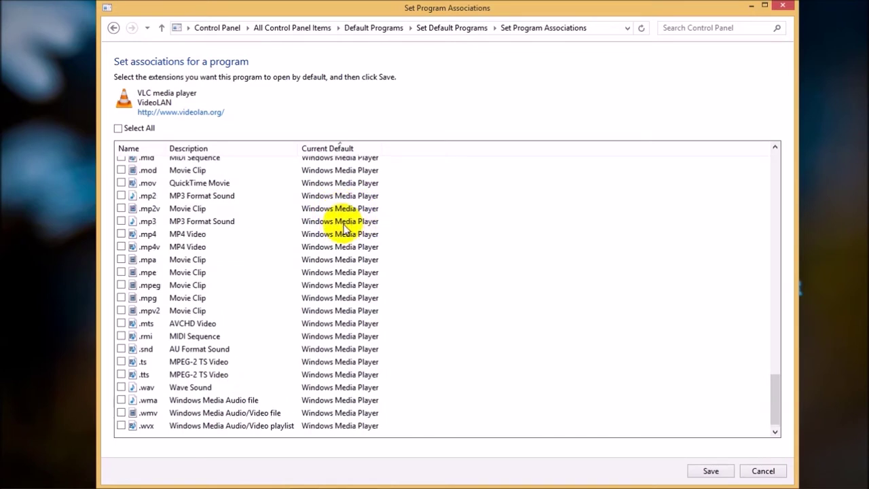
scroll(292, 228, up, 8)
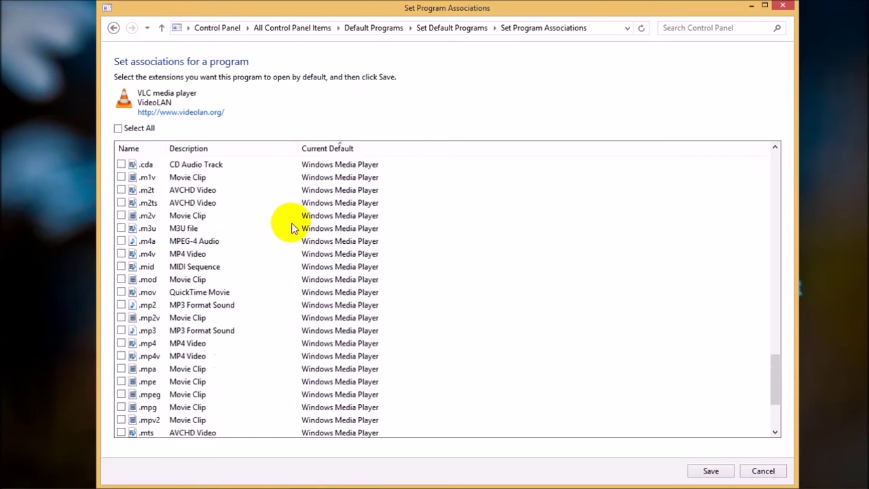
scroll(292, 228, up, 6)
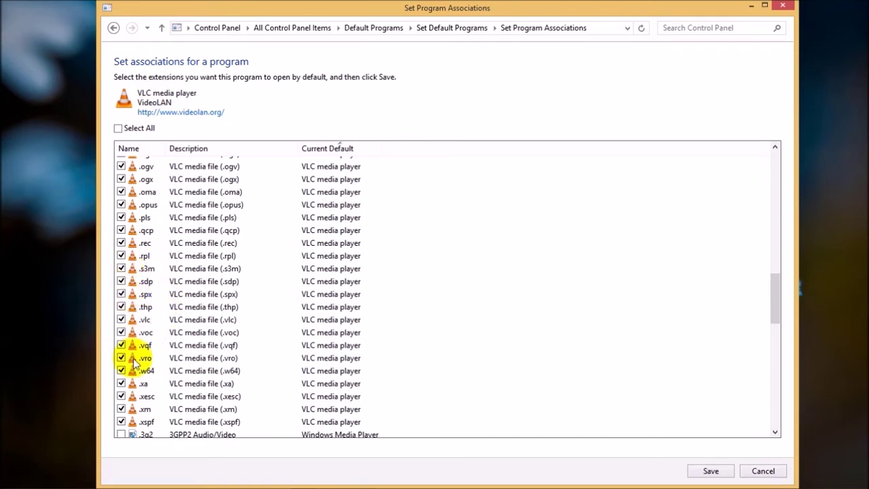
scroll(120, 349, down, 4)
scroll(163, 290, up, 14)
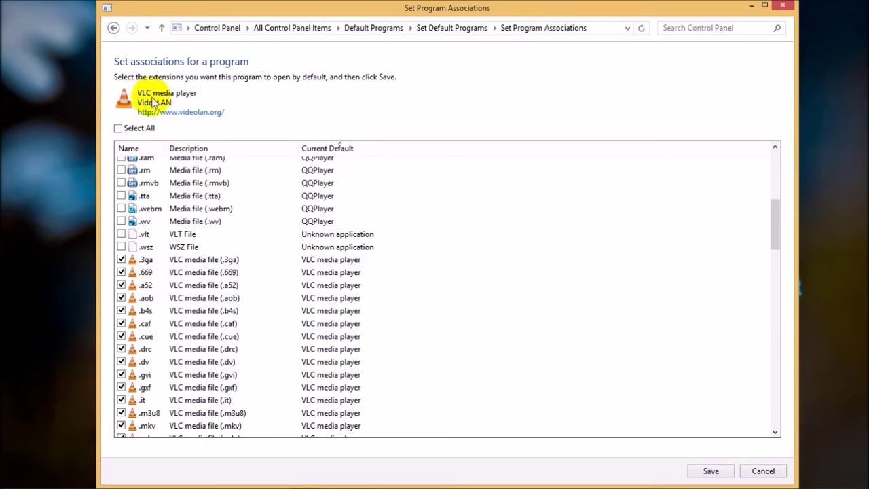
click(114, 30)
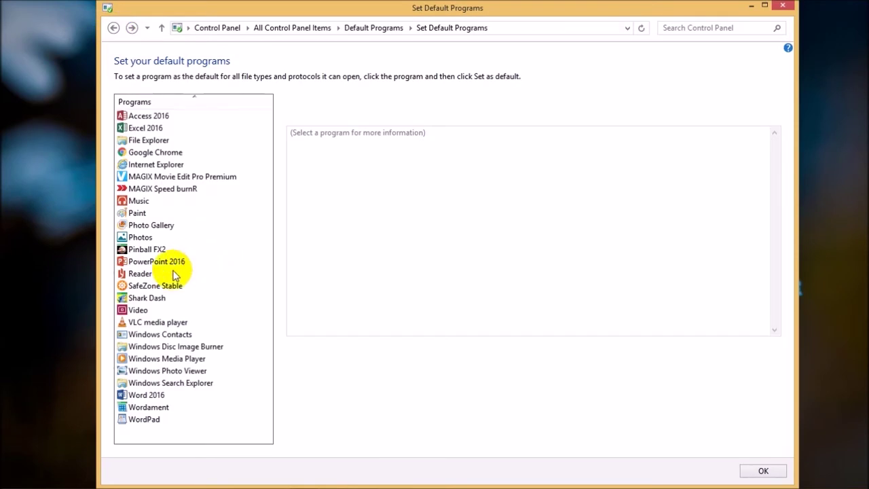
click(150, 324)
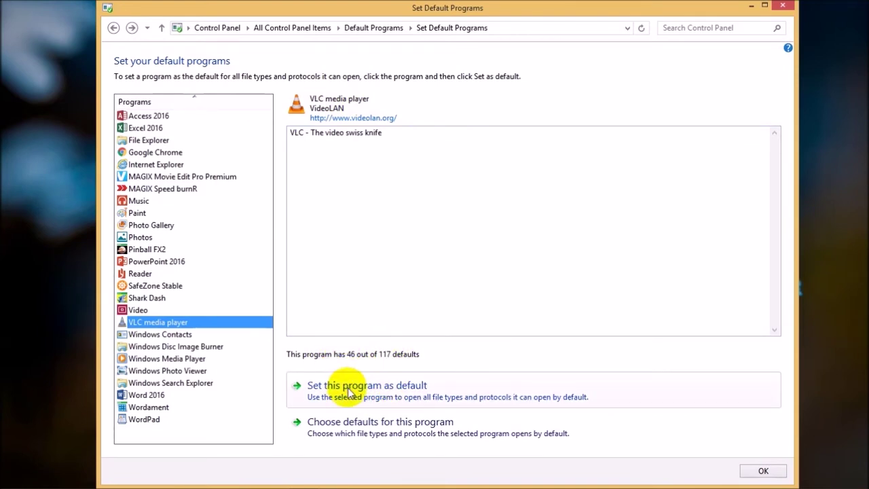
click(361, 427)
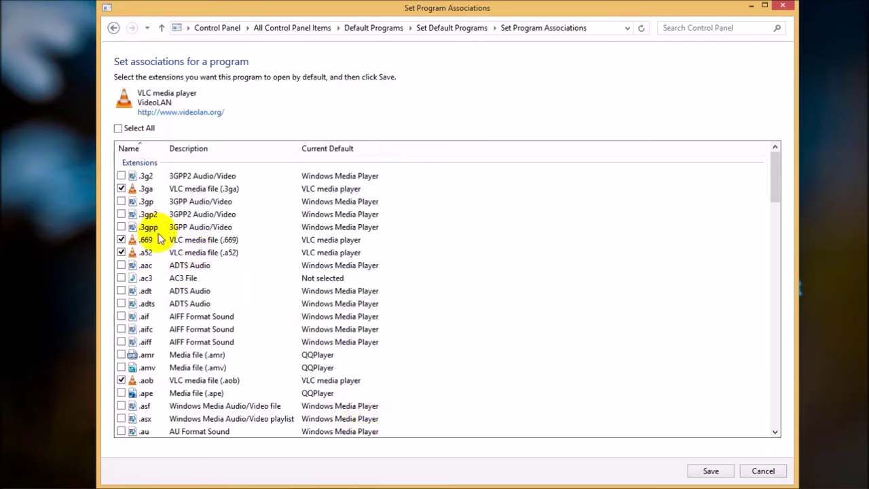
click(319, 156)
scroll(253, 272, down, 9)
scroll(253, 272, up, 5)
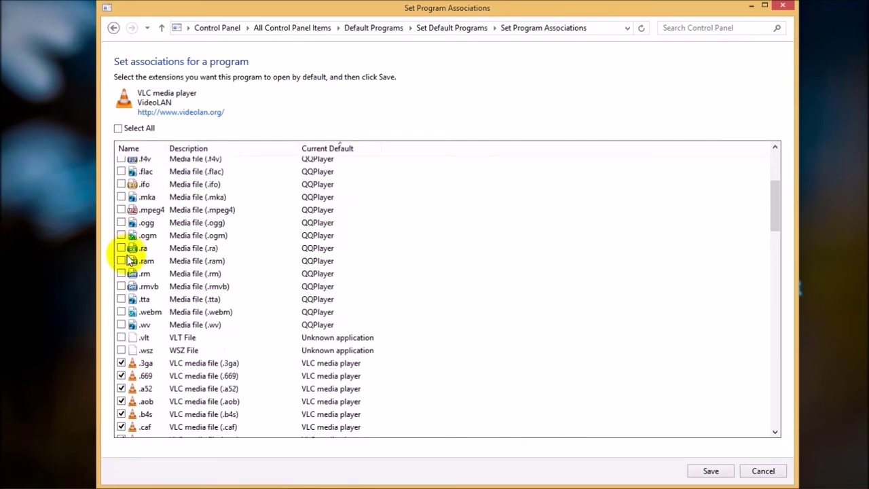
click(122, 209)
click(121, 223)
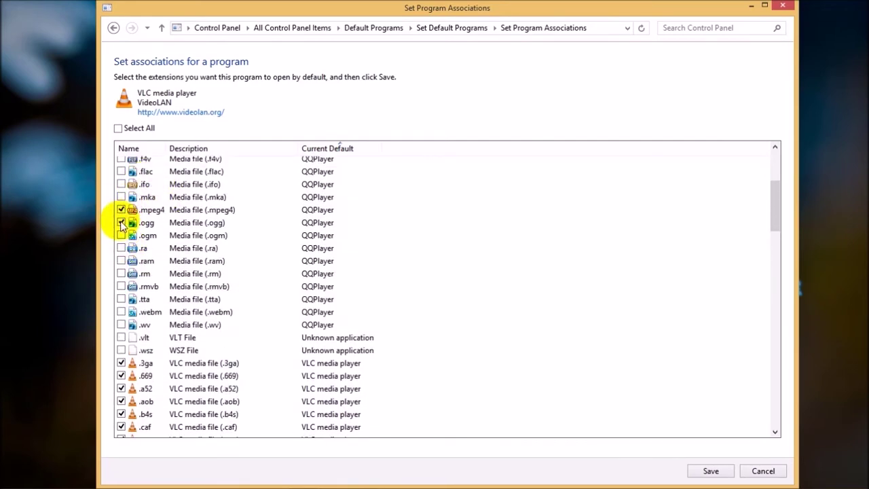
click(769, 470)
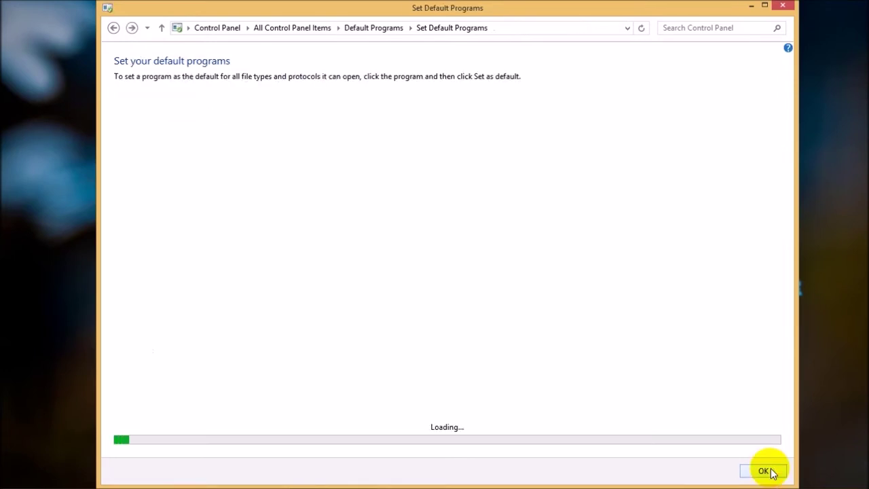
- Set VLC media player as the default for all file types and protocols it can open
click(141, 322)
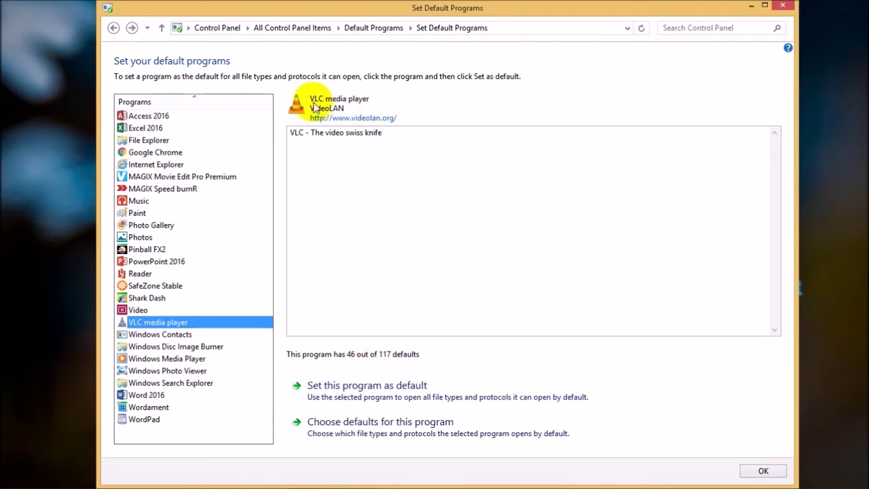
click(377, 398)
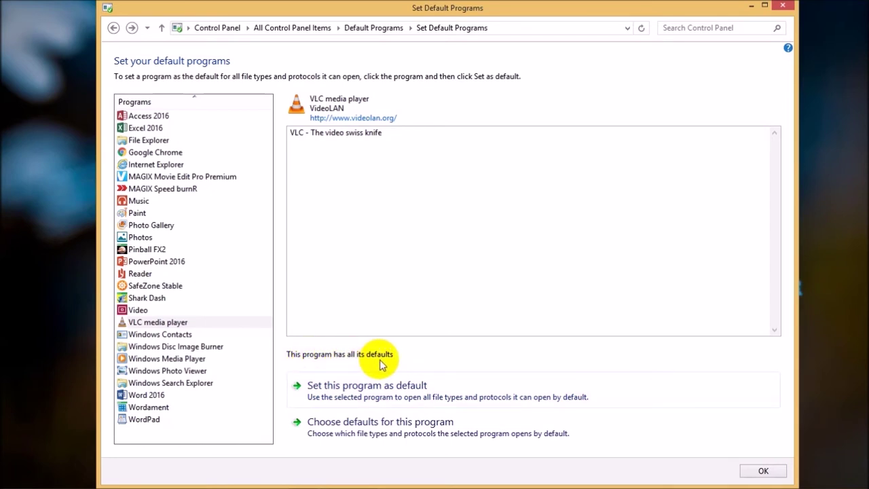
- Open VLC media player's individual file type choices and review the current default of the listed extensions
click(365, 424)
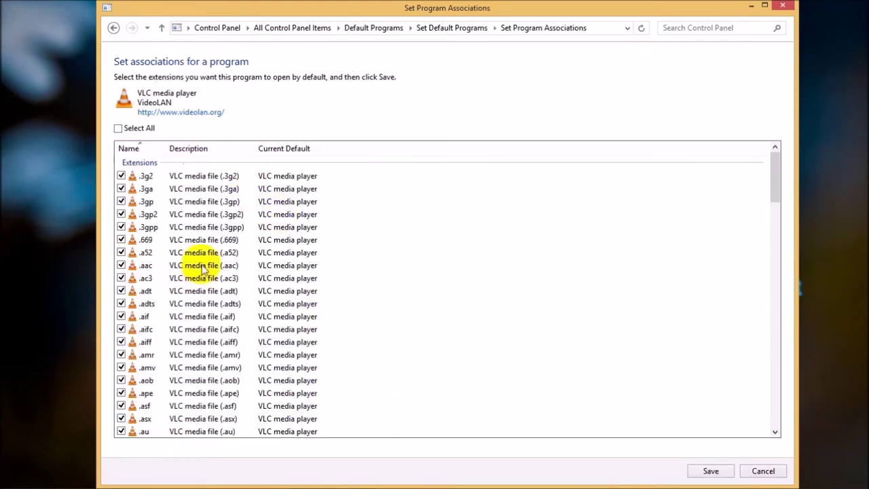
scroll(340, 285, down, 7)
scroll(340, 281, down, 20)
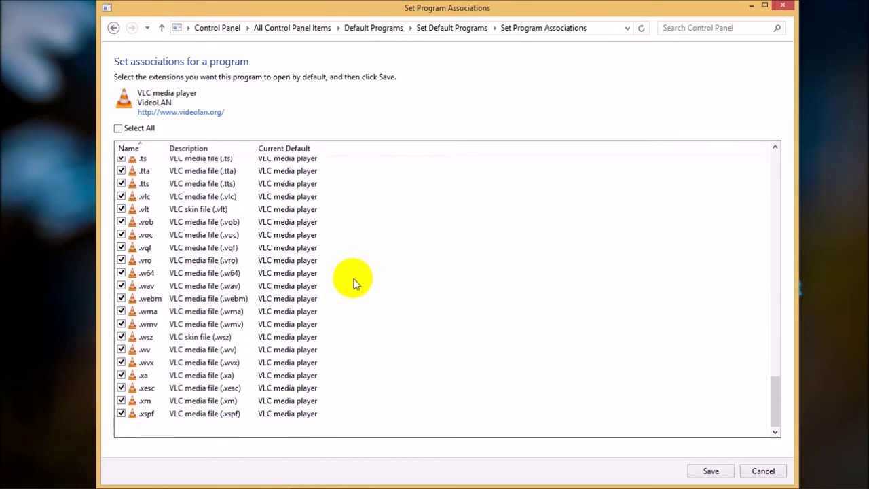
click(278, 185)
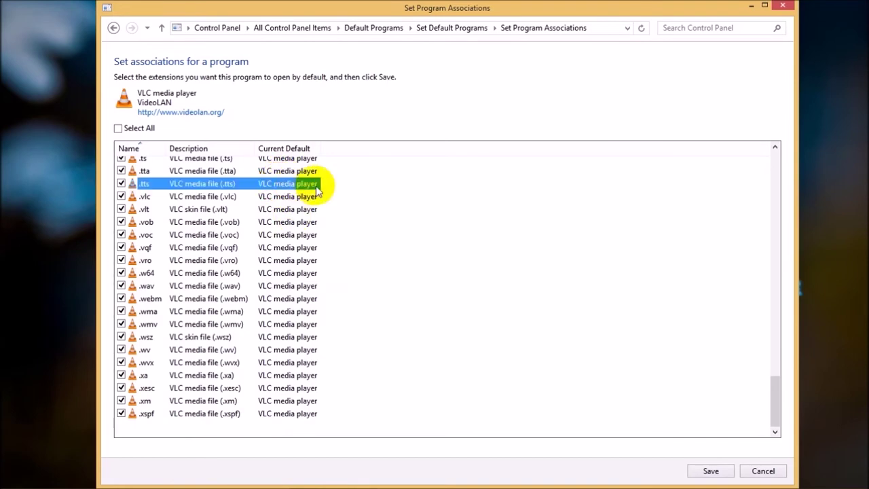
scroll(283, 274, up, 20)
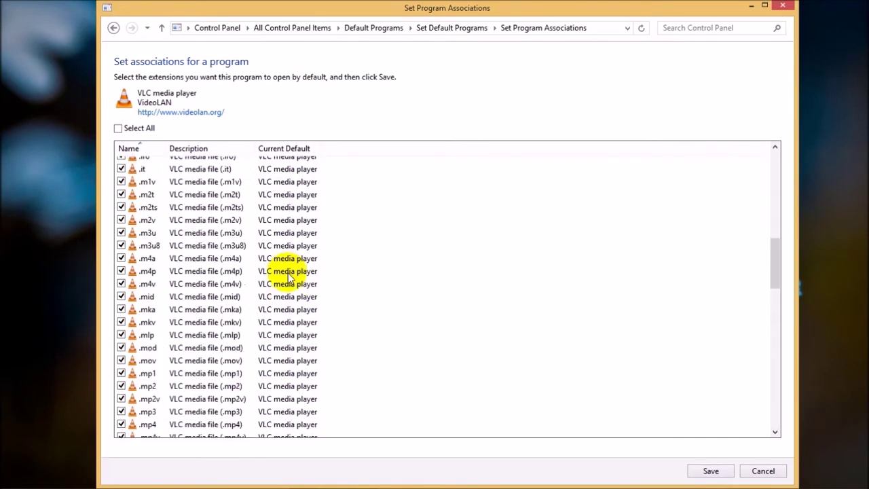
- Switch to the File Explorer window showing the 14 Default Programs folder
mouse_move(390, 479)
click(334, 480)
click(437, 294)
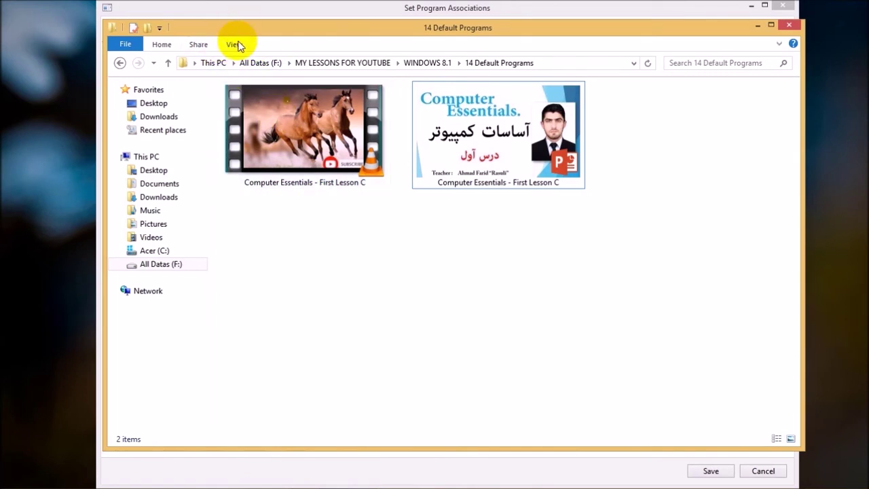
- Open Folder Options with the Run command "control folders" and turn off hiding extensions for known file types
key(super+r)
text(control folders)
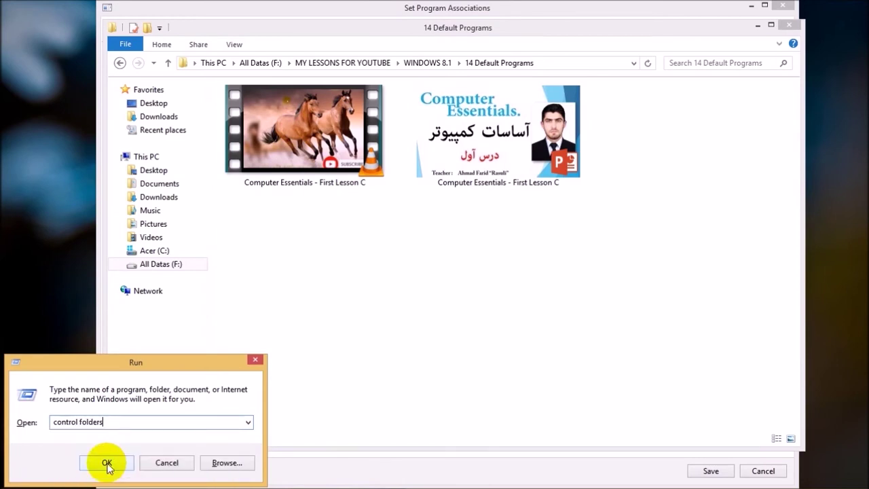
click(107, 463)
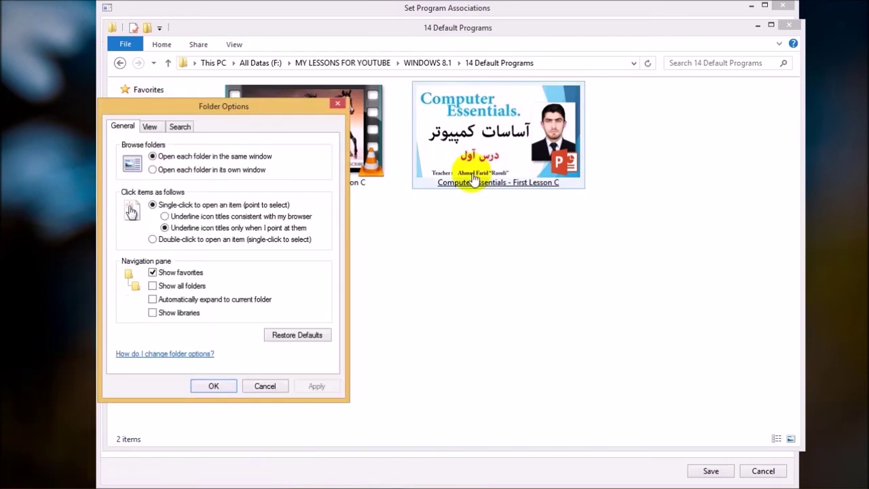
drag(287, 110, 263, 148)
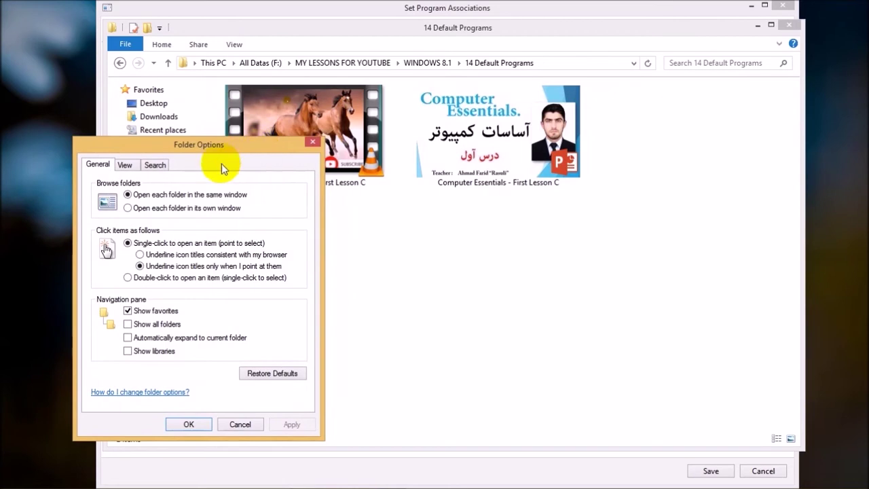
click(125, 166)
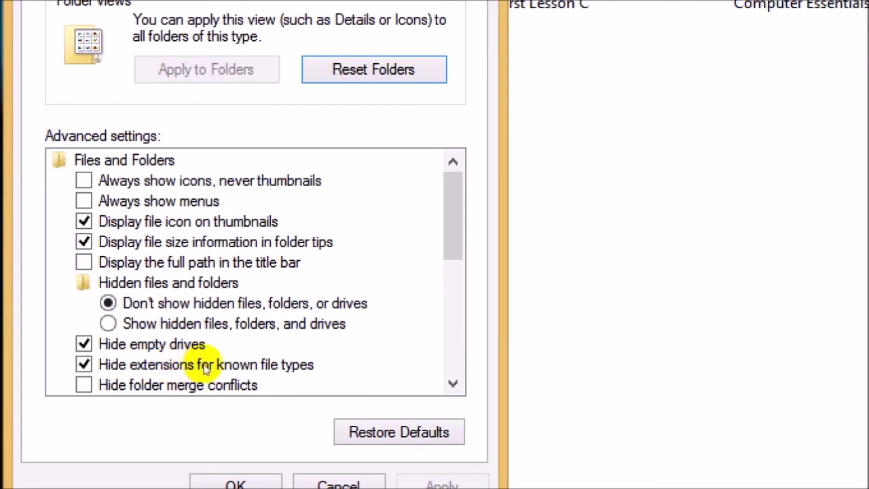
click(113, 366)
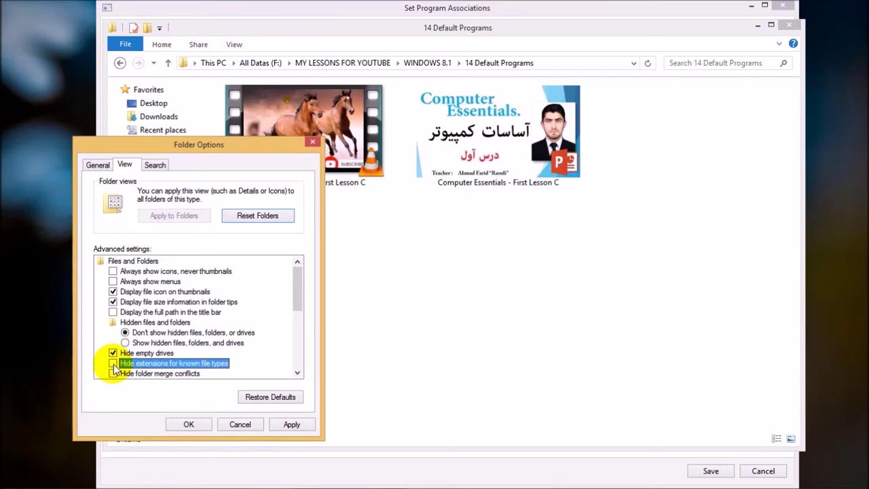
click(189, 424)
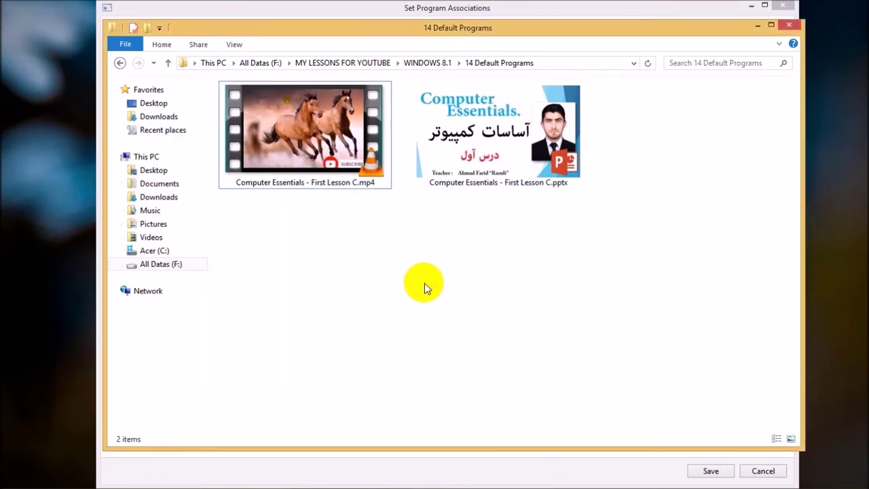
- Select the MP4 video file and check the start of VLC media player's extension list in Set Program Associations
click(367, 189)
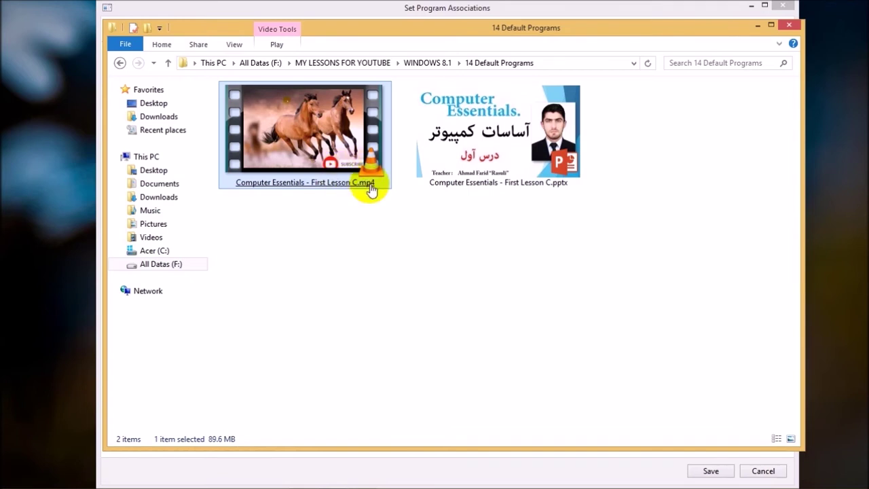
click(475, 8)
click(201, 218)
scroll(201, 216, up, 6)
scroll(200, 216, up, 5)
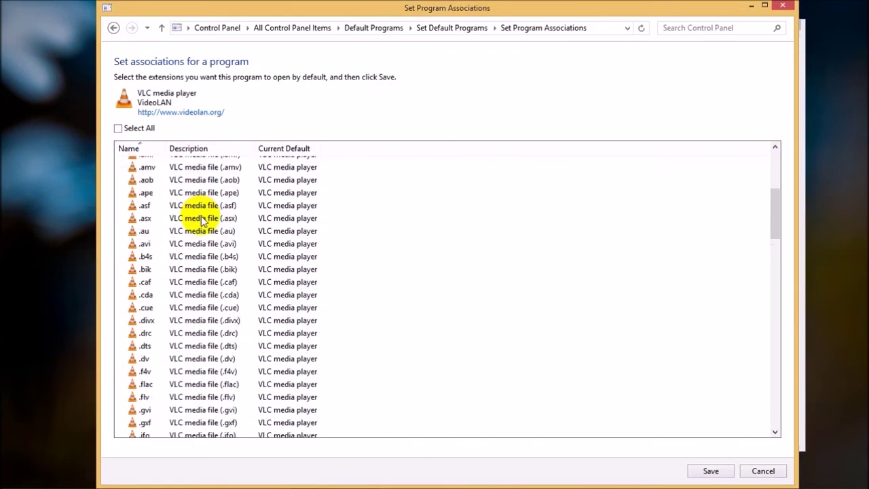
scroll(176, 312, up, 2)
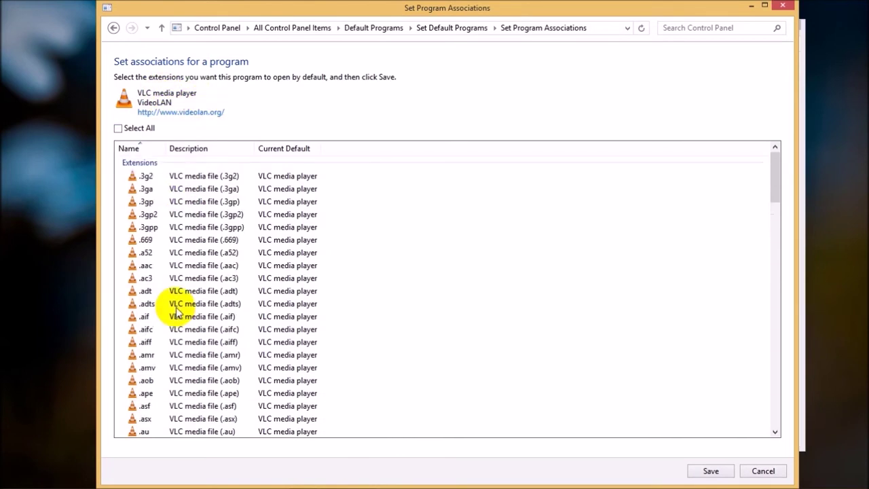
- Play the MP4 video from the 14 Default Programs folder to check which player opens it, and close the player
mouse_move(363, 475)
click(336, 480)
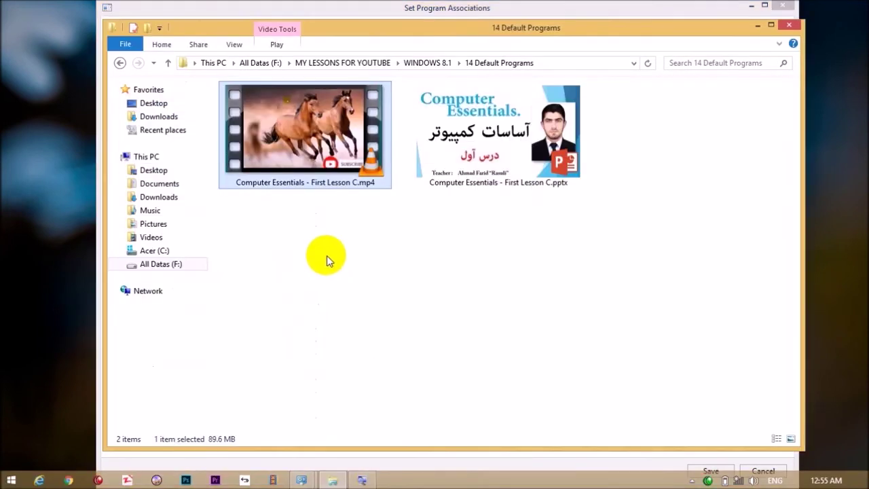
right_click(319, 157)
click(331, 162)
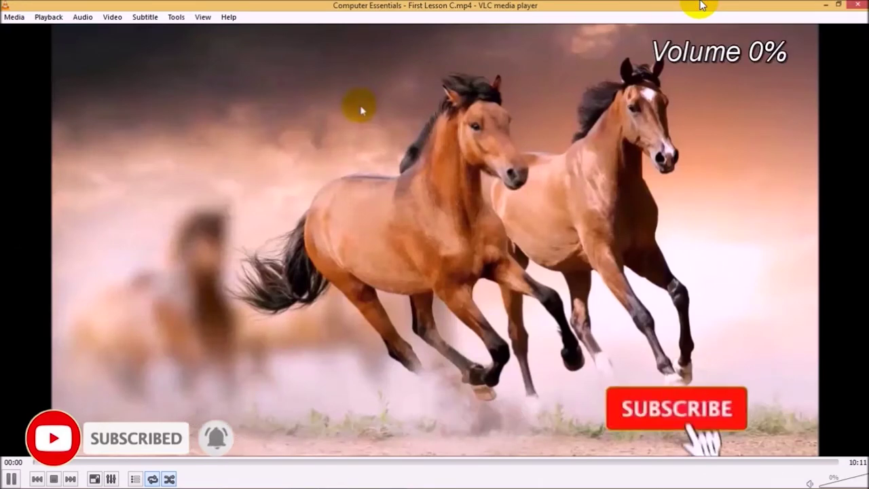
drag(744, 8, 792, 152)
click(807, 143)
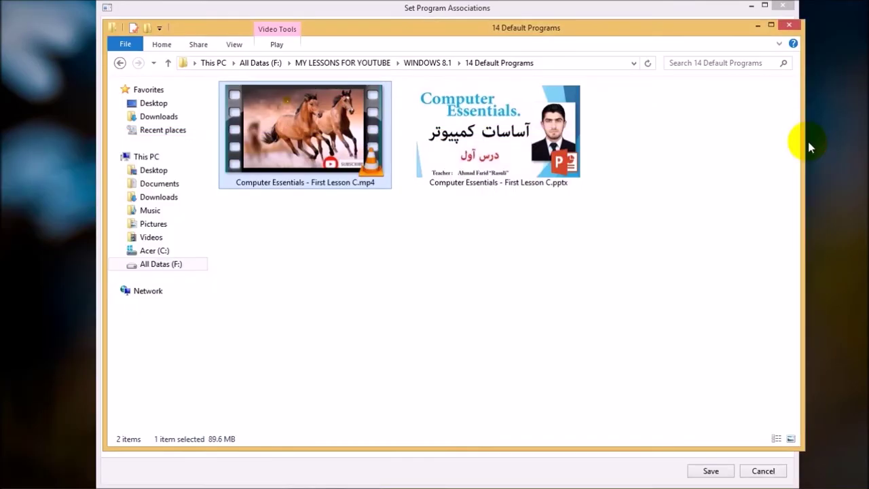
- Return to the default programs list and review the Photos entry and Windows Photo Viewer's individual file type choices
click(459, 10)
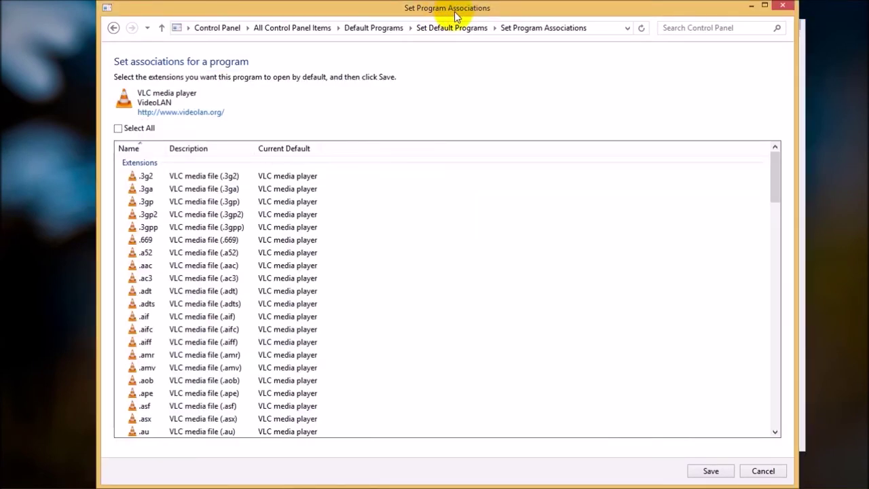
click(113, 28)
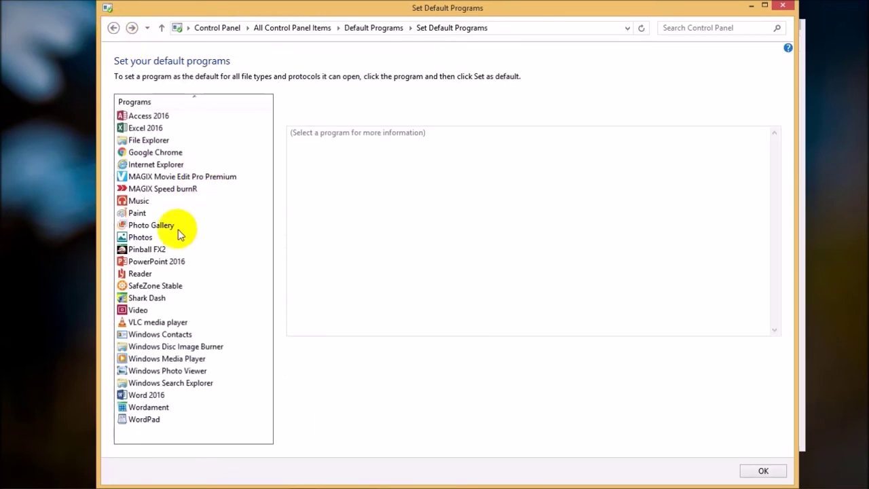
click(242, 239)
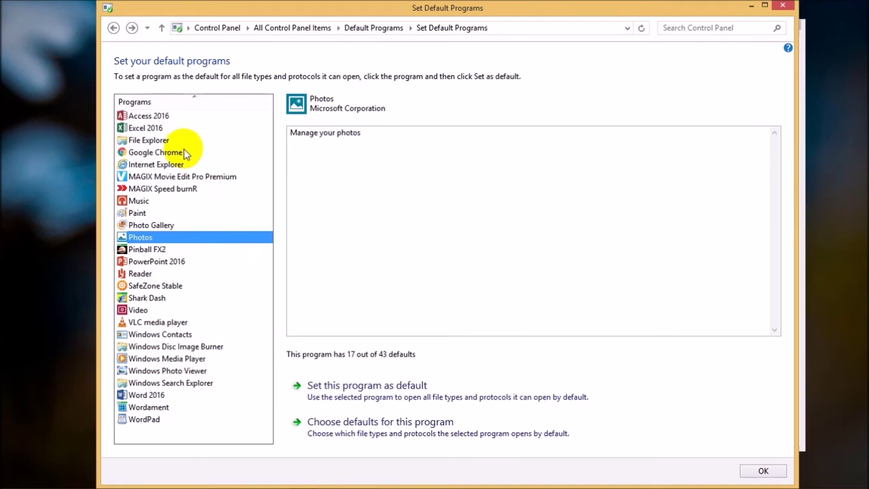
click(183, 371)
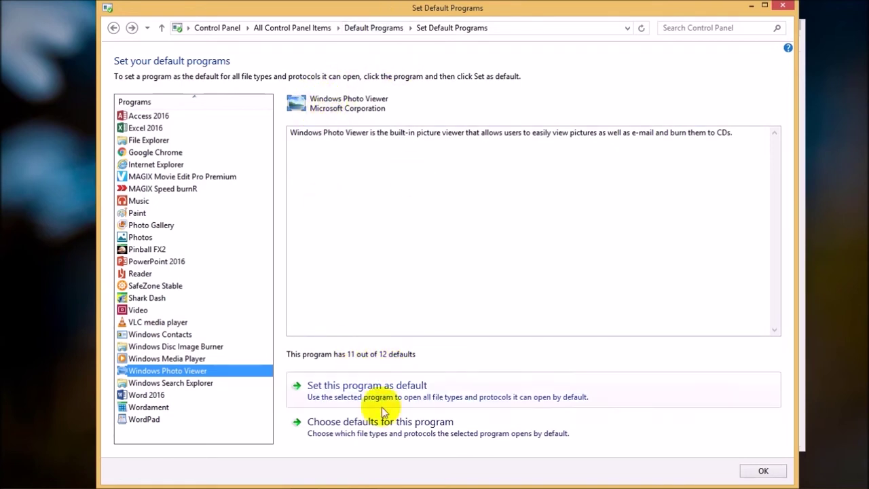
click(355, 427)
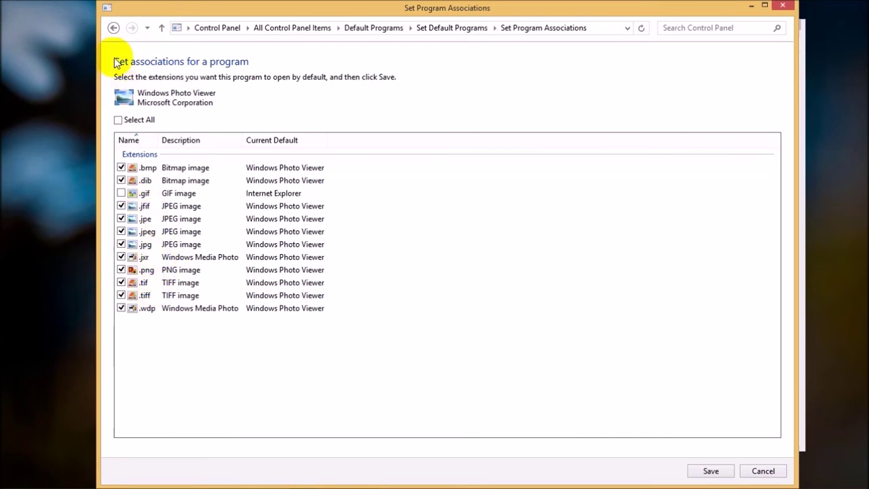
click(113, 28)
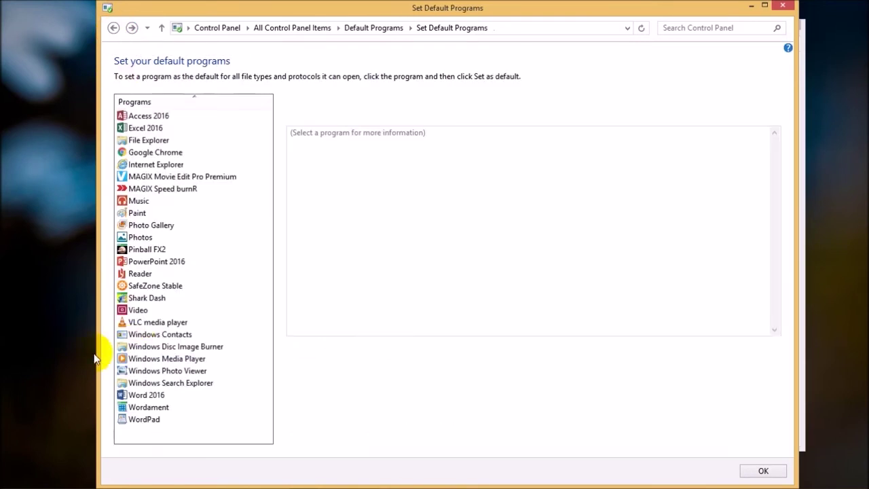
- Tick .gif among Windows Photo Viewer's extensions and return to the main Default Programs page without saving
click(139, 370)
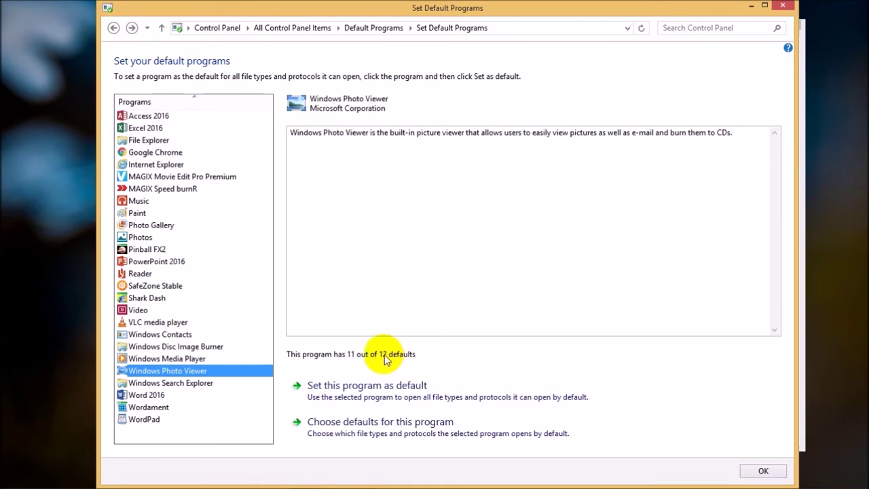
click(352, 425)
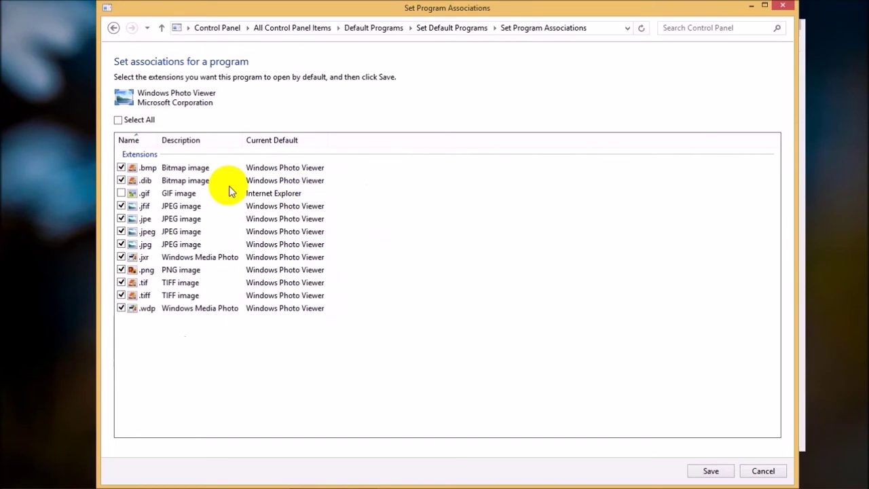
click(121, 193)
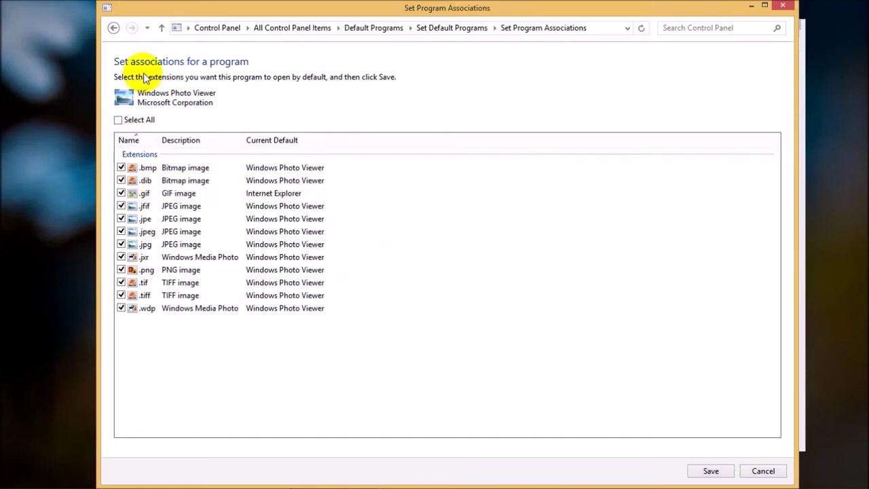
click(113, 27)
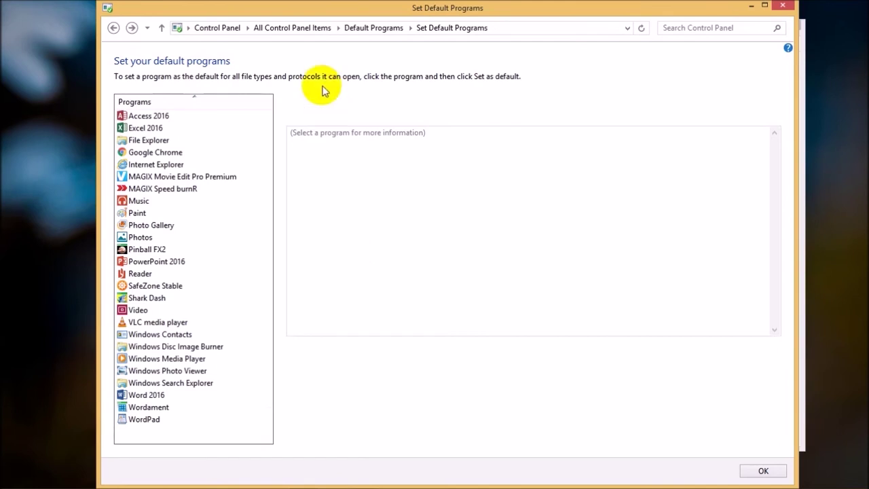
click(113, 28)
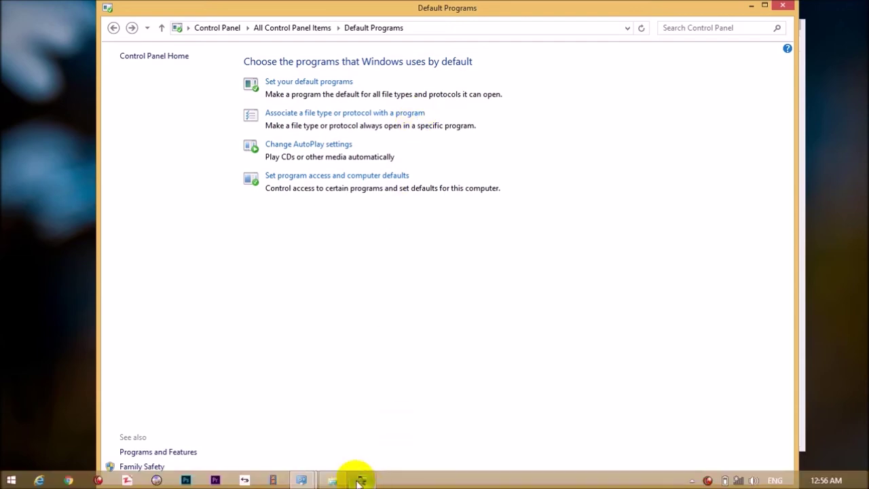
- Remove the .mp4 extension from the video file's name in the 14 Default Programs folder, accept the extension change and refresh the folder
click(336, 481)
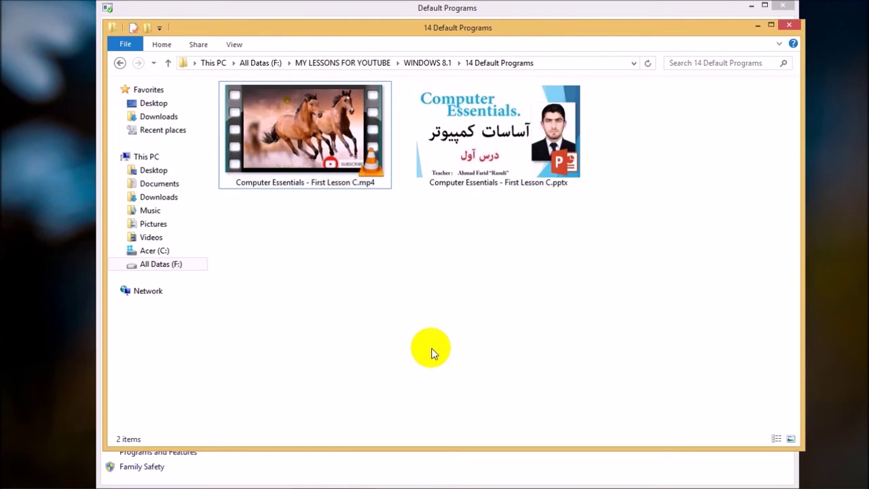
right_click(324, 178)
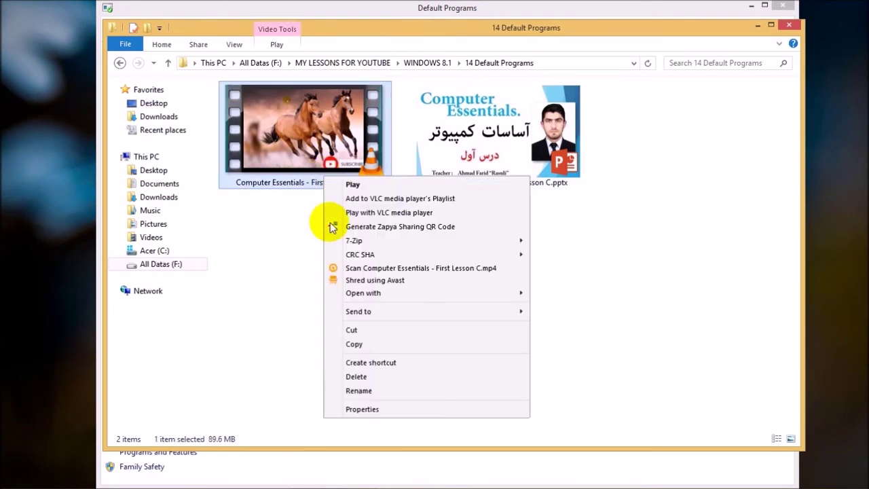
click(358, 391)
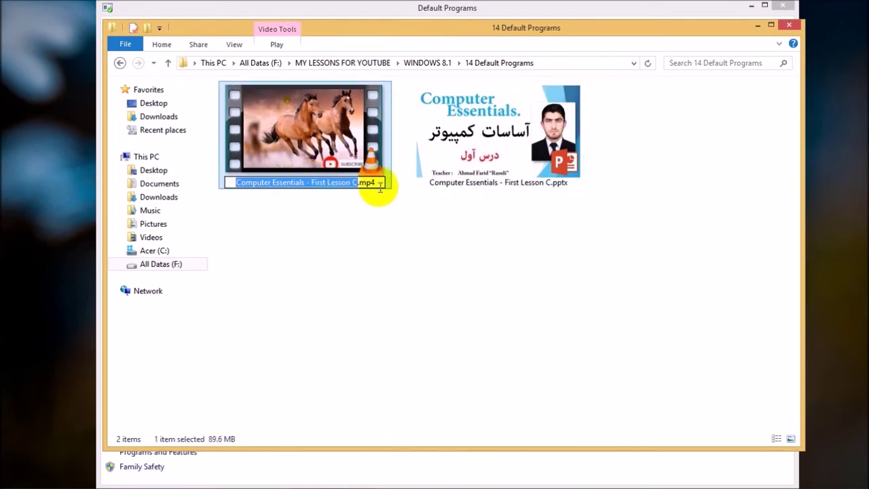
click(372, 181)
click(377, 182)
key(Left)
key(Left)
key(Left)
key(Left)
key(Right)
key(Right)
key(Right)
key(Right)
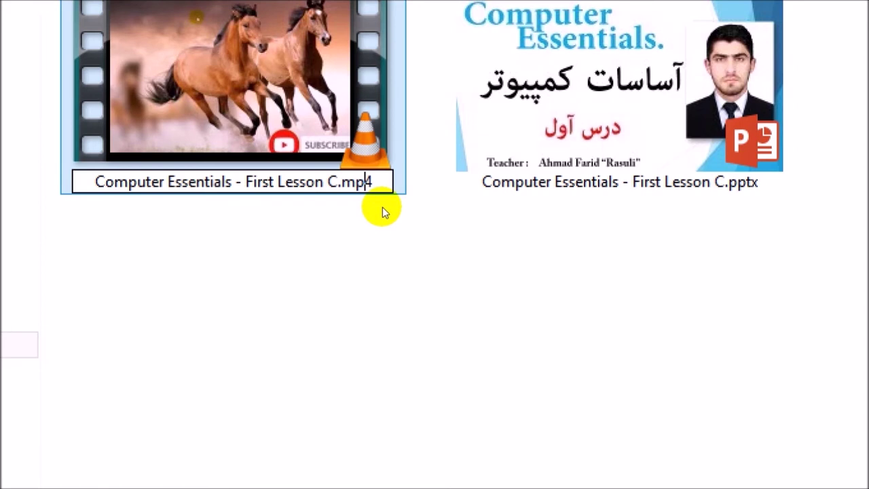
key(BackSpace)
key(BackSpace)
key(BackSpace)
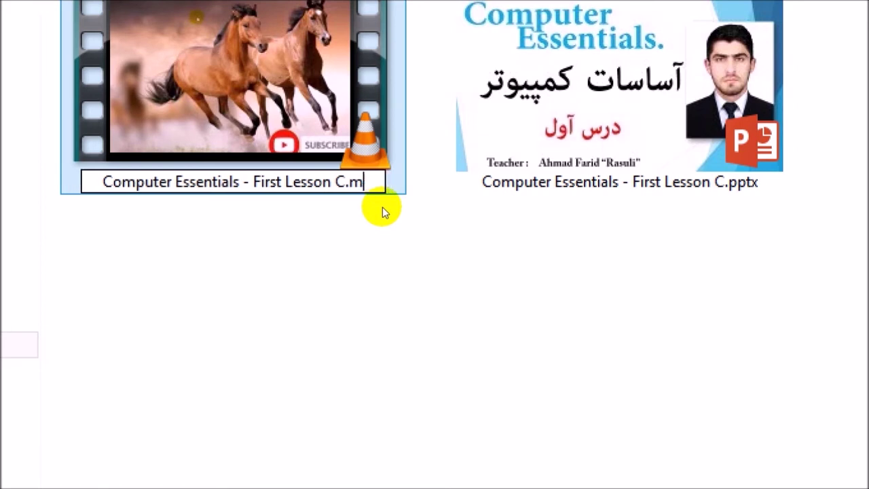
key(BackSpace)
key(Return)
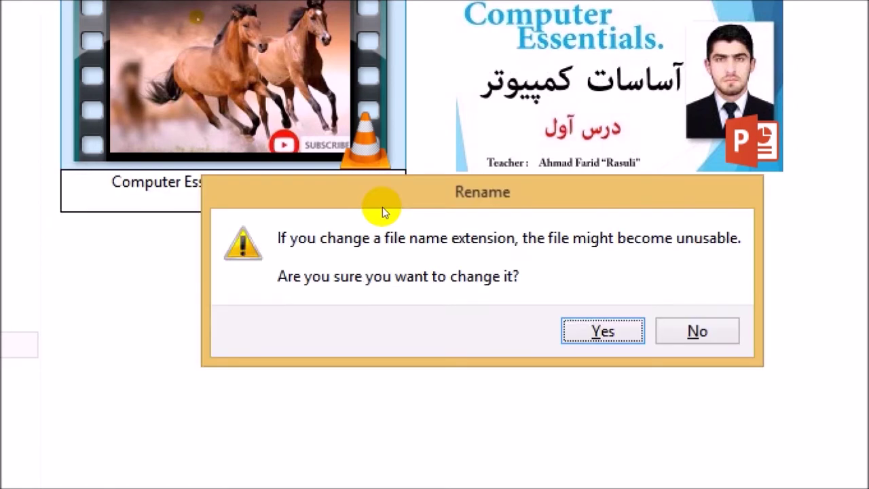
key(Return)
right_click(434, 284)
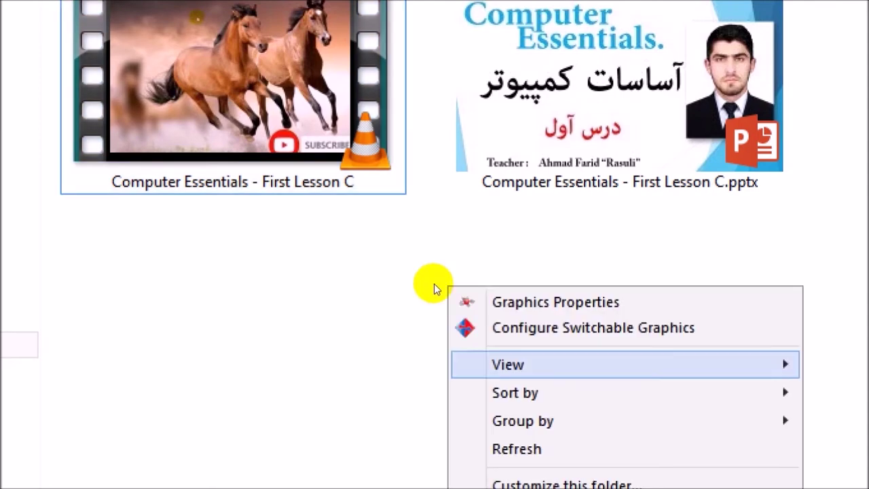
key(Return)
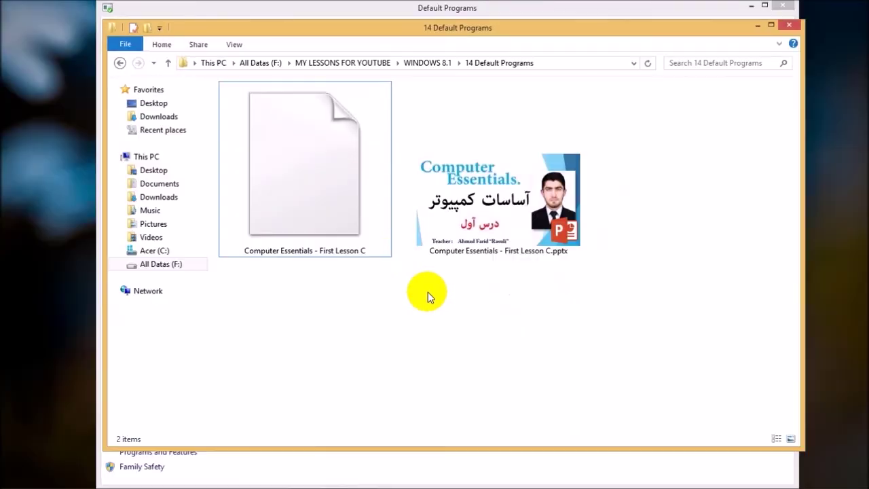
- Rename the extensionless video file as Computer Essentials - First Lesson C.mp4
click(253, 89)
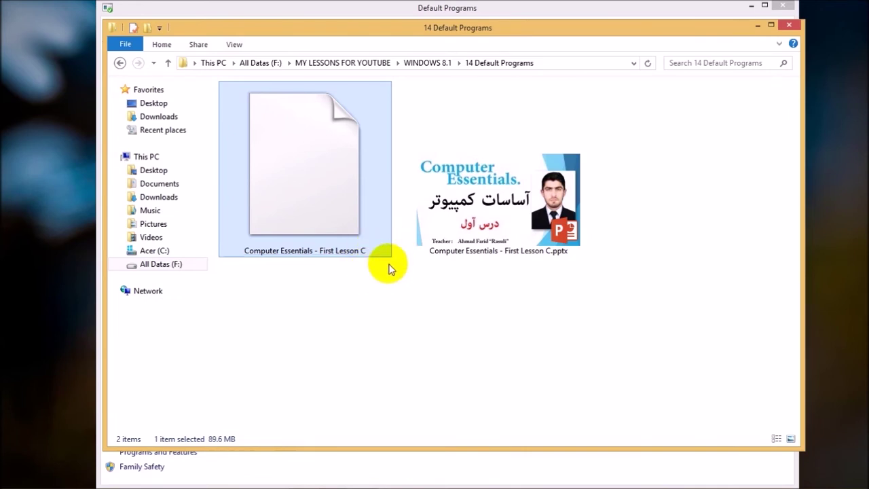
right_click(342, 225)
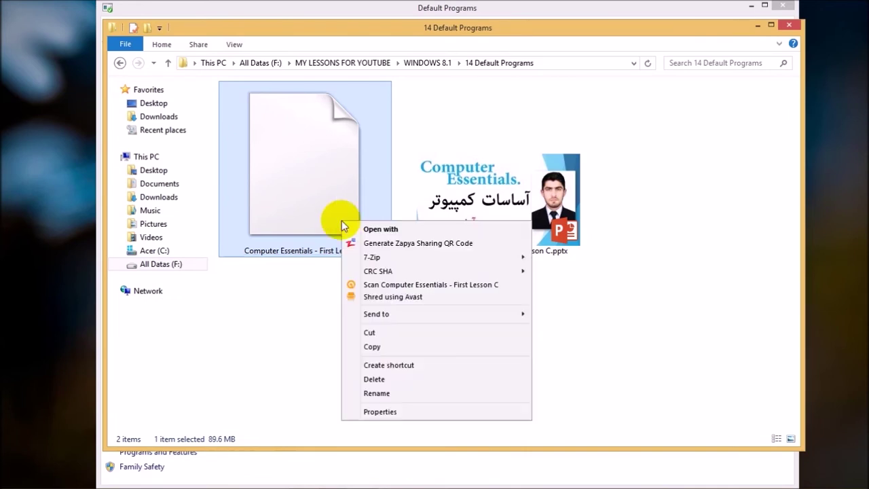
click(368, 391)
click(373, 250)
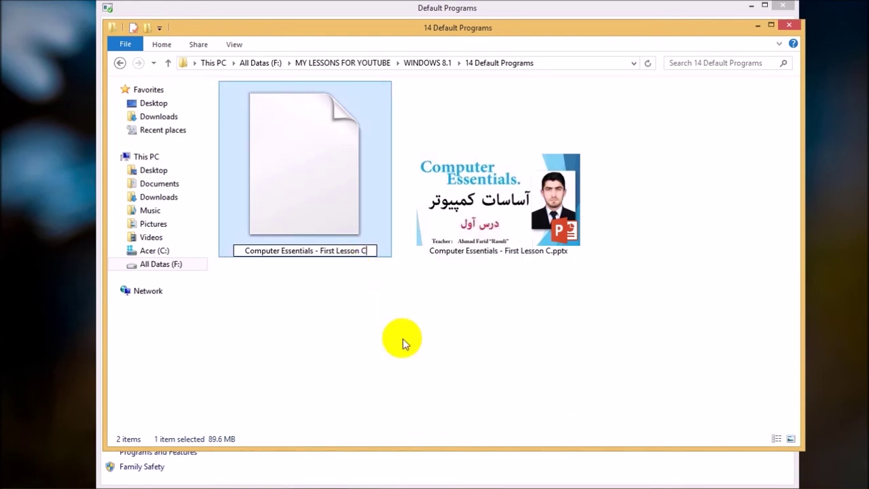
text(.)
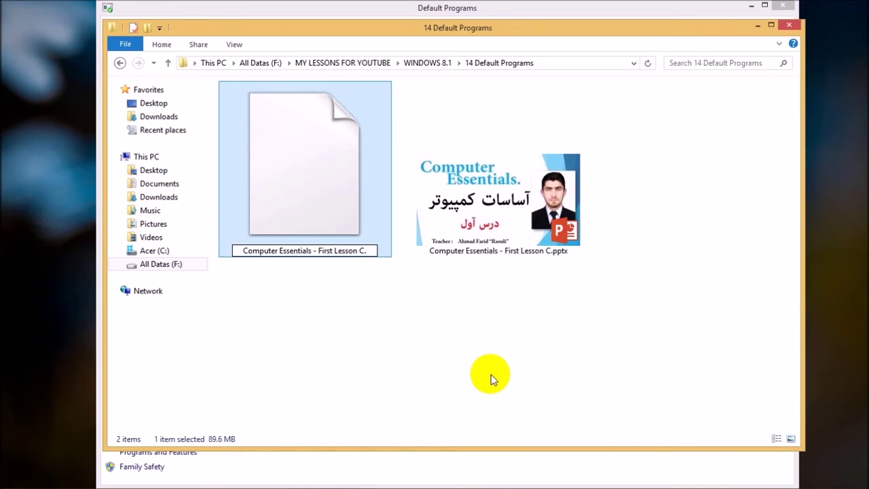
text(mp4)
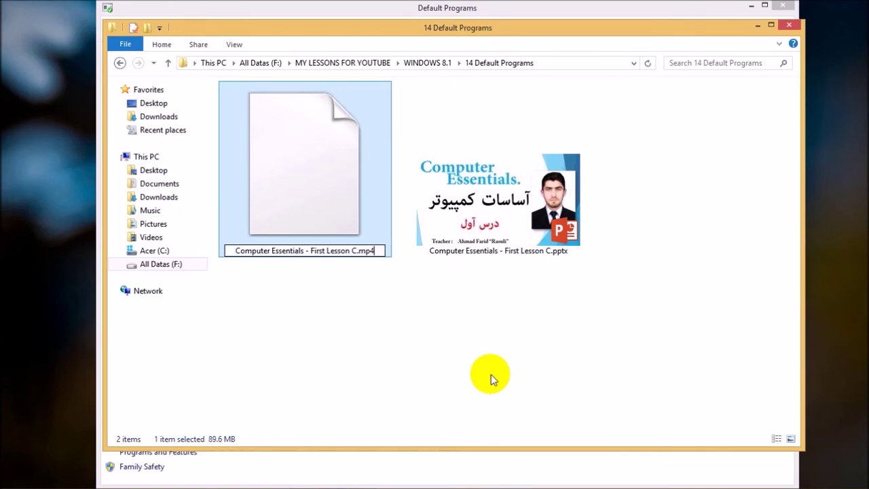
key(Return)
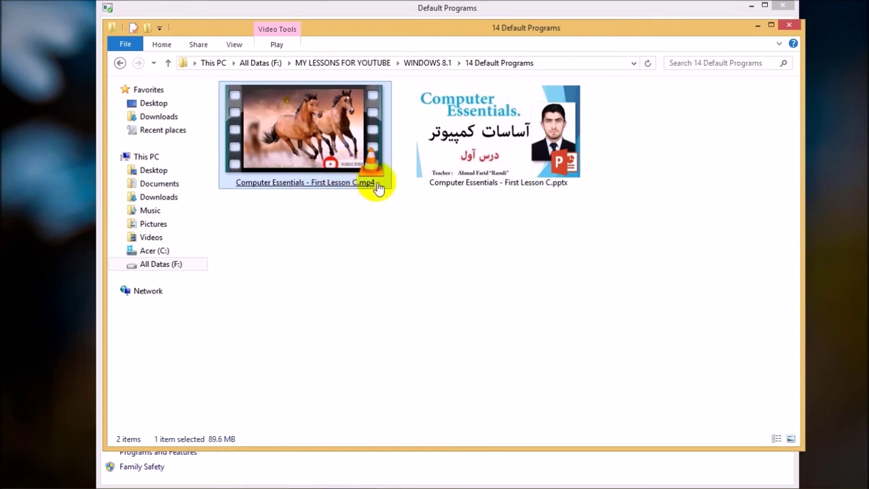
- Open the file type and protocol associations from Default Programs and look through the extensions with their current default programs
click(534, 8)
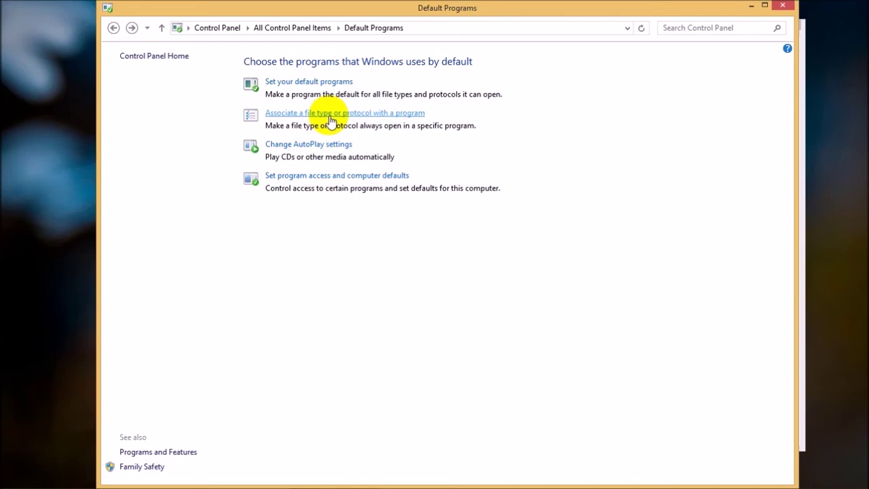
click(288, 115)
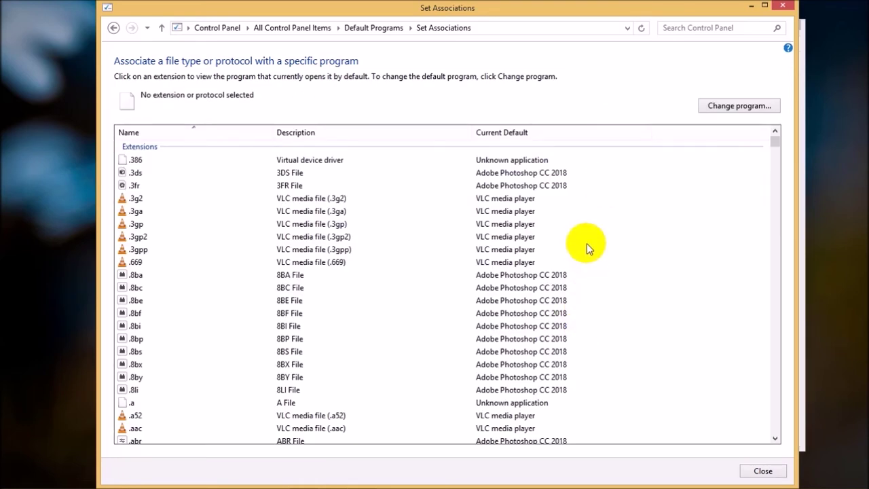
click(461, 262)
scroll(469, 285, down, 15)
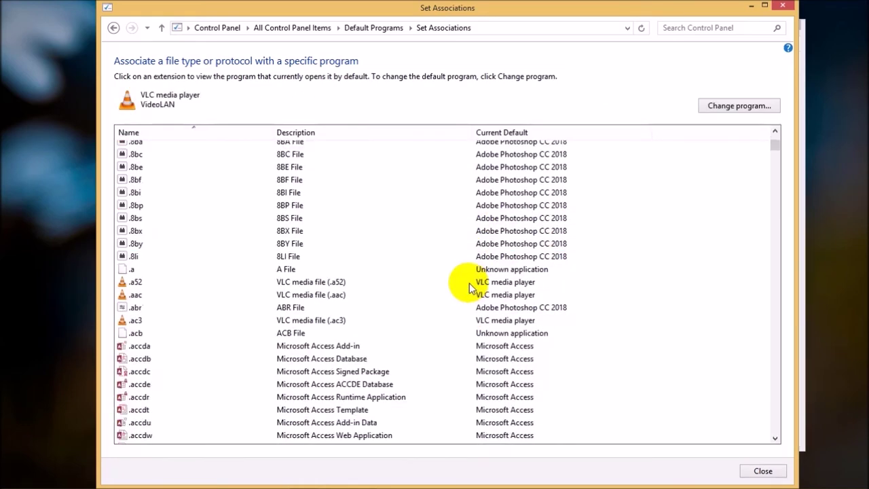
scroll(469, 283, down, 20)
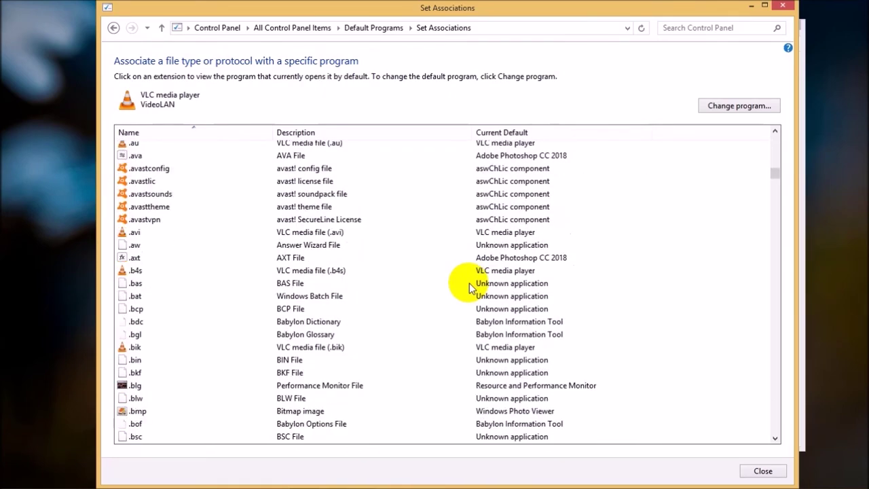
scroll(469, 284, down, 20)
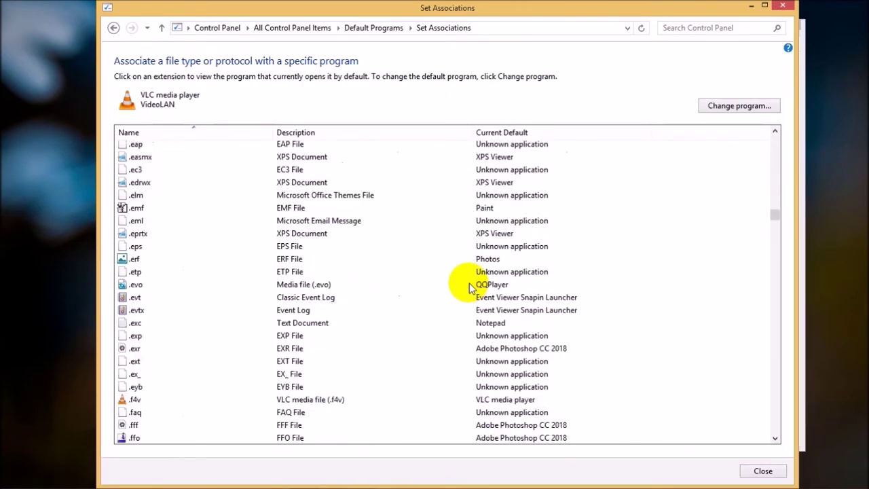
scroll(469, 283, down, 20)
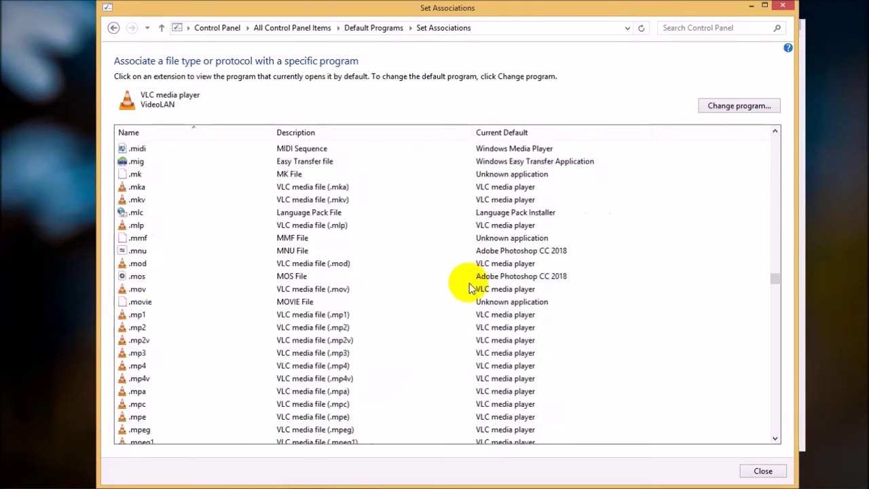
- Sort the associations by current default and examine the extensions assigned to VLC media player
click(528, 134)
click(125, 221)
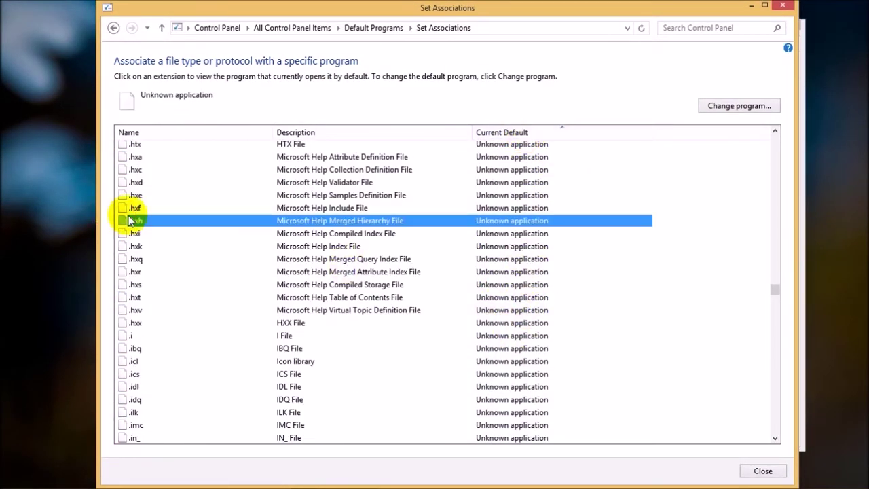
click(495, 262)
scroll(514, 302, down, 20)
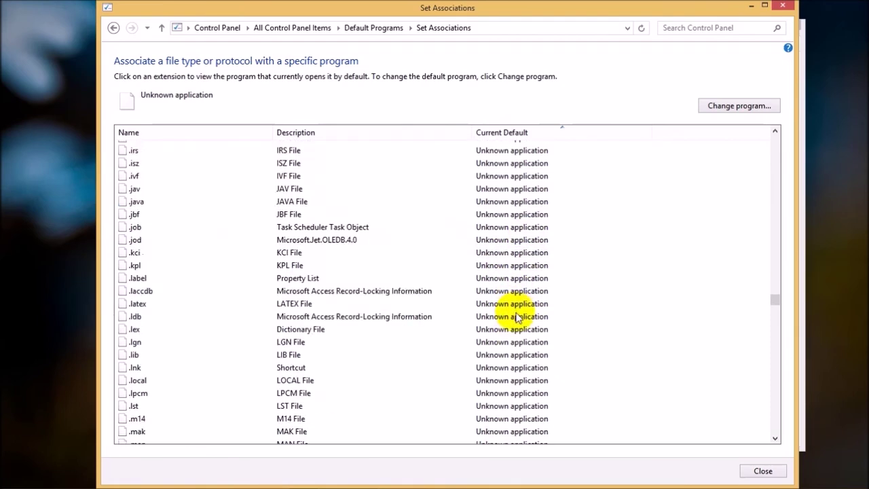
scroll(516, 317, down, 20)
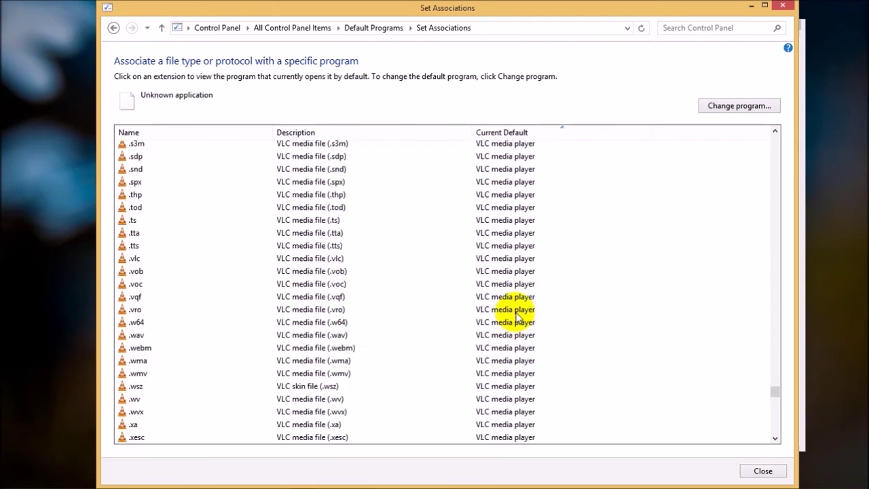
scroll(512, 313, up, 11)
scroll(513, 310, down, 8)
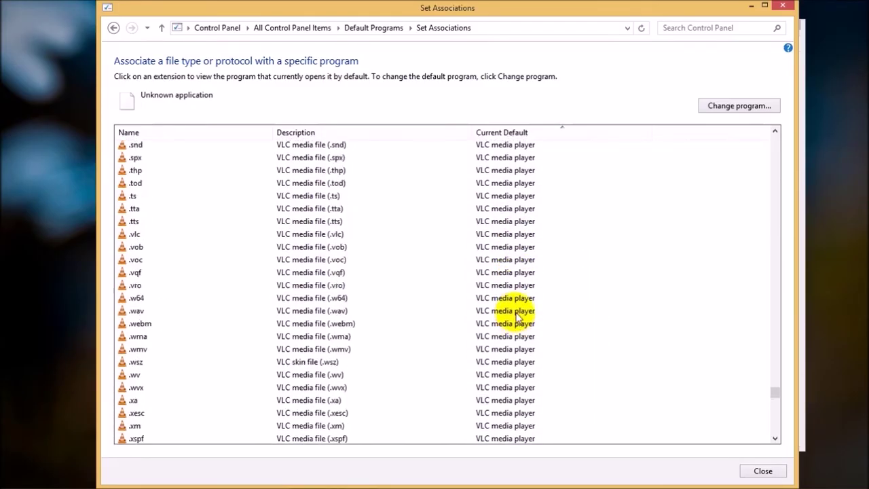
click(499, 251)
scroll(507, 258, up, 20)
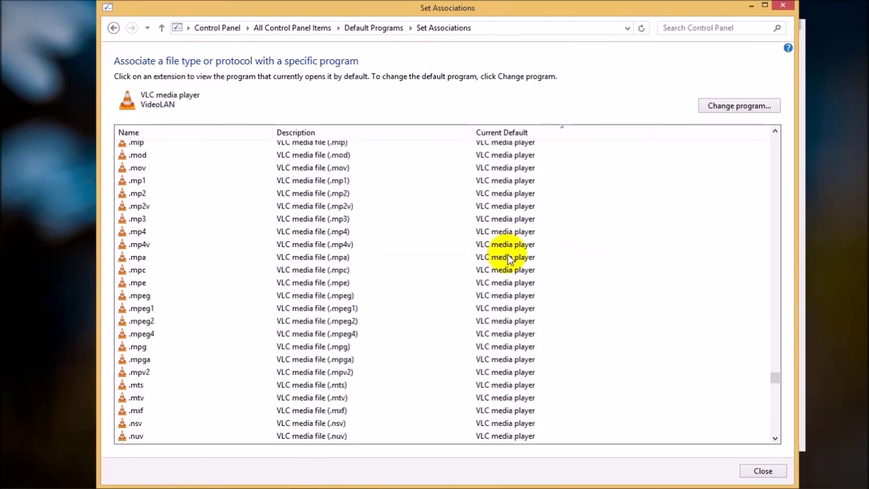
scroll(508, 259, down, 12)
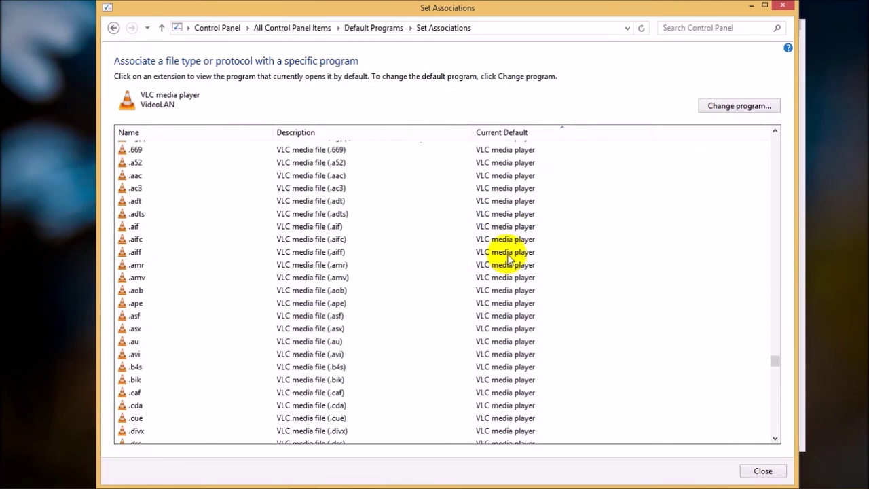
scroll(508, 258, down, 5)
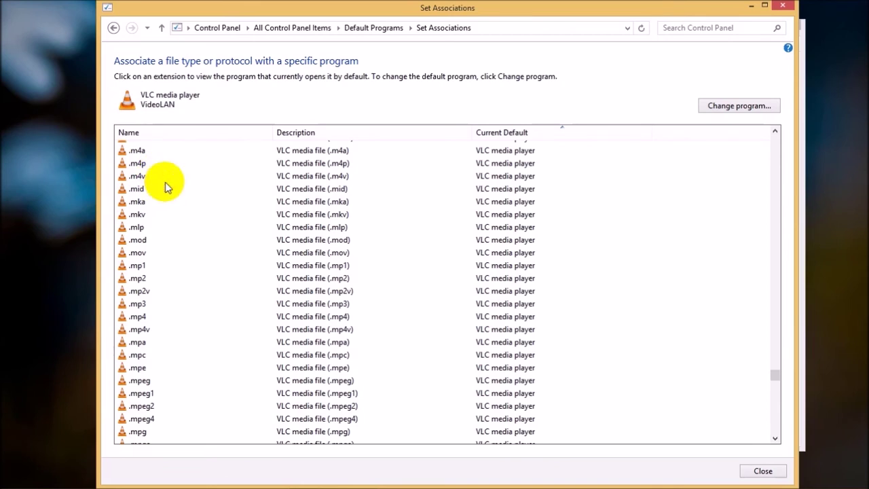
- Set Windows Media Player as the default program for .mp4 and reselect the .mp4 entry in the associations list
click(143, 316)
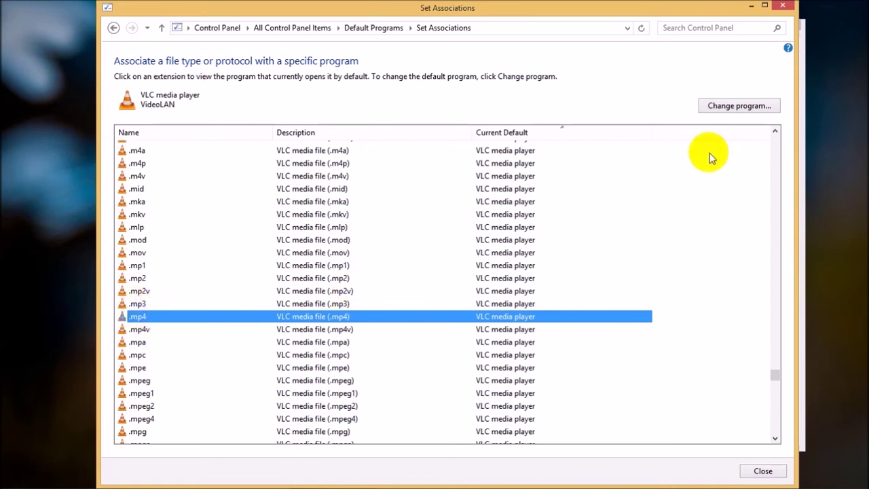
click(755, 109)
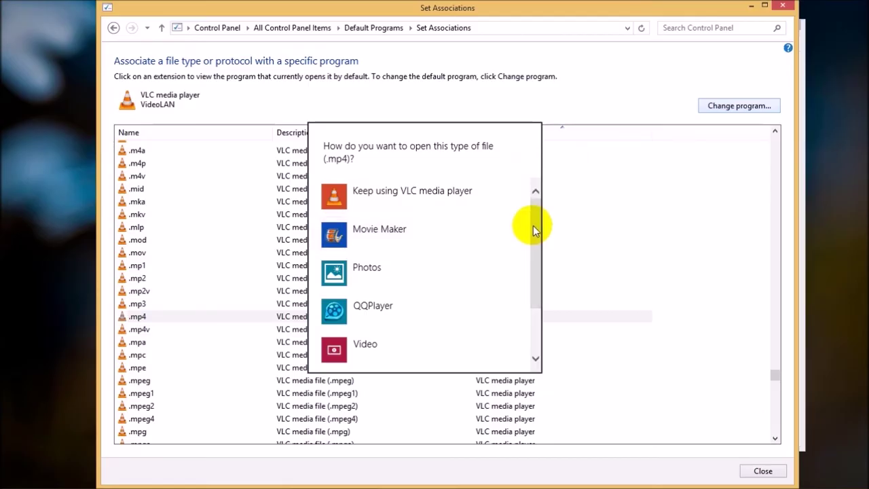
mouse_move(536, 227)
mouse_down()
mouse_move(538, 271)
mouse_move(539, 220)
mouse_up()
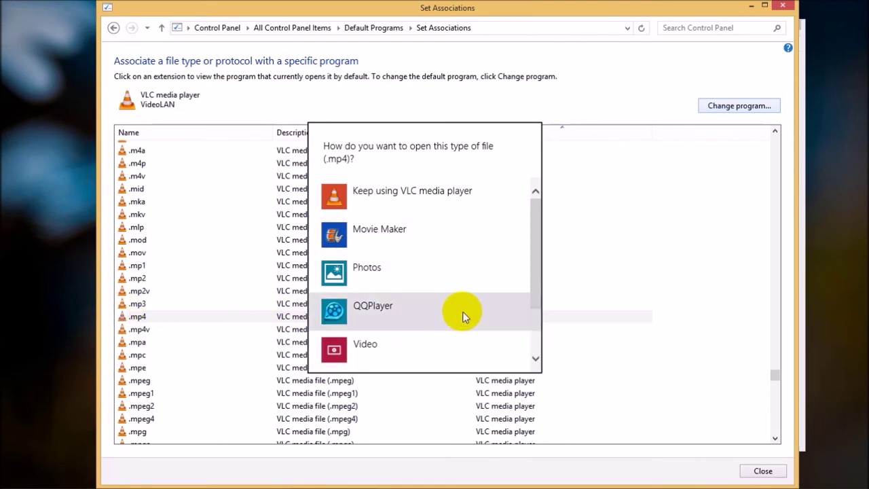
scroll(530, 229, down, 2)
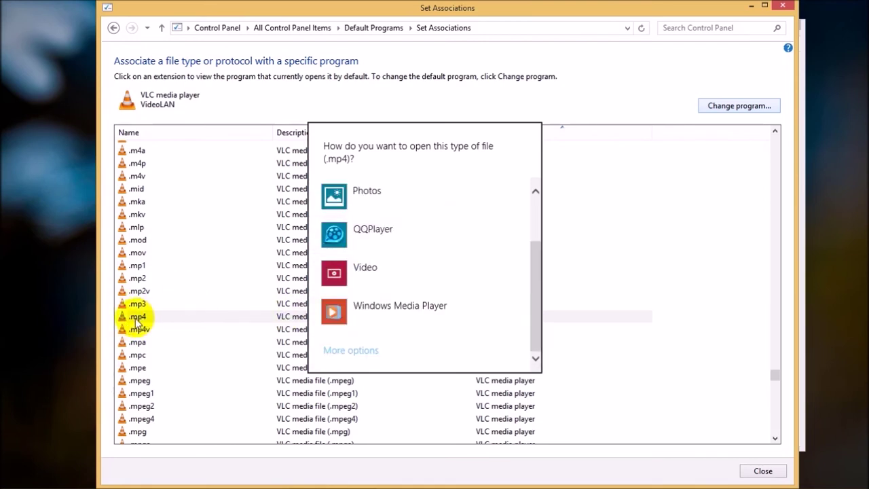
click(383, 309)
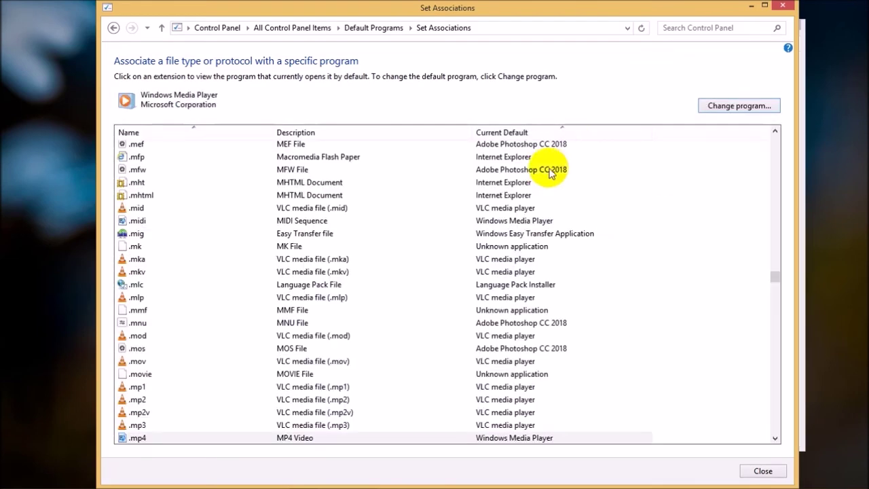
click(778, 438)
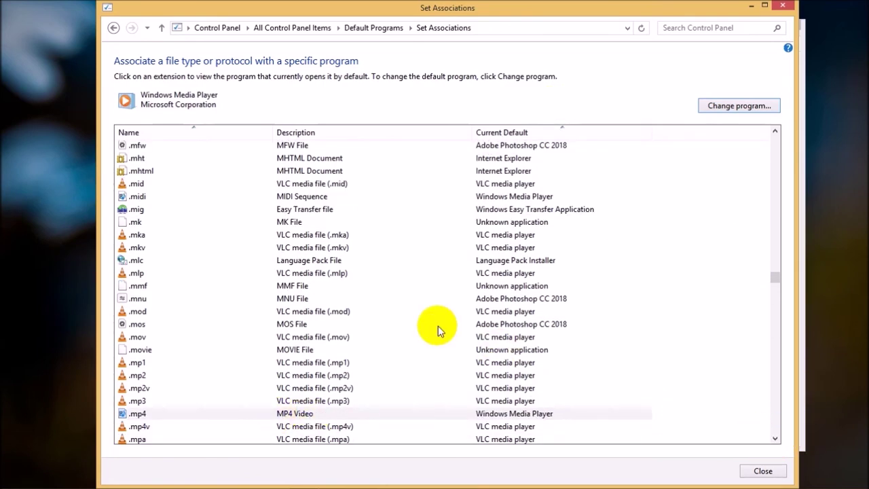
scroll(422, 324, down, 3)
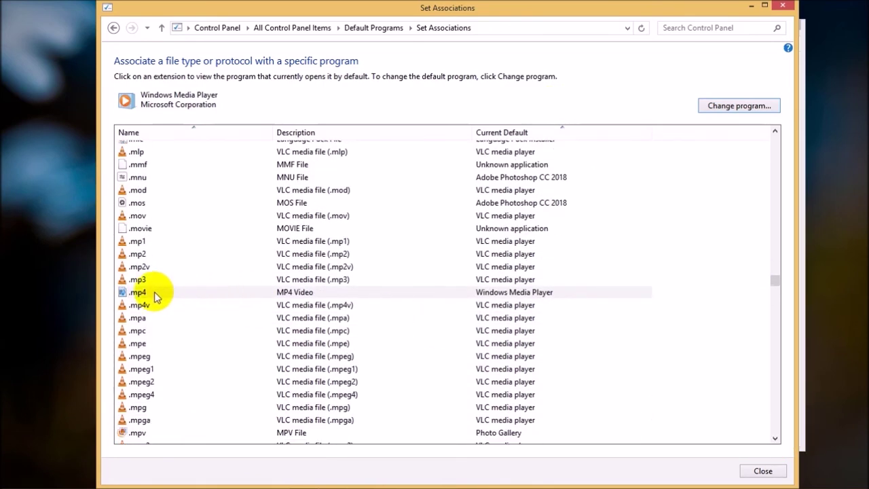
click(156, 292)
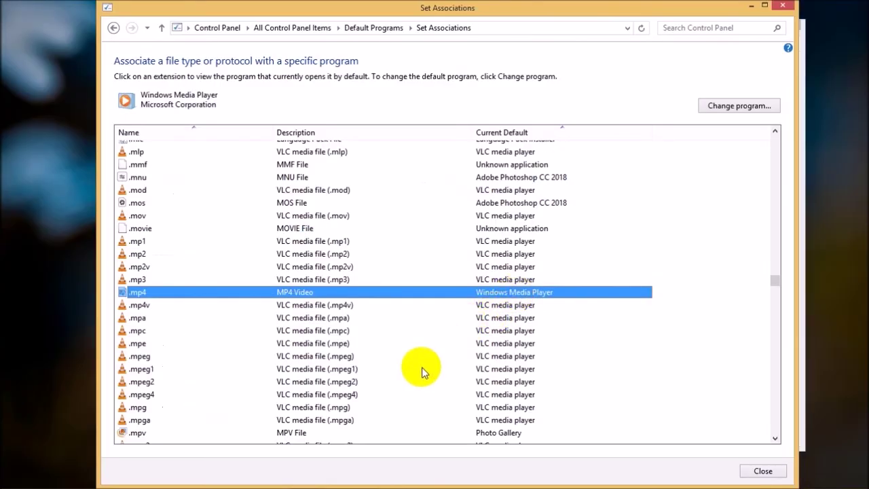
- Switch to the 14 Default Programs folder and refresh it to check the video file's icon
key(alt+Tab)
key(alt+Tab)
key(alt+Tab)
key(alt+Tab)
key(alt+Tab)
key(alt+Tab)
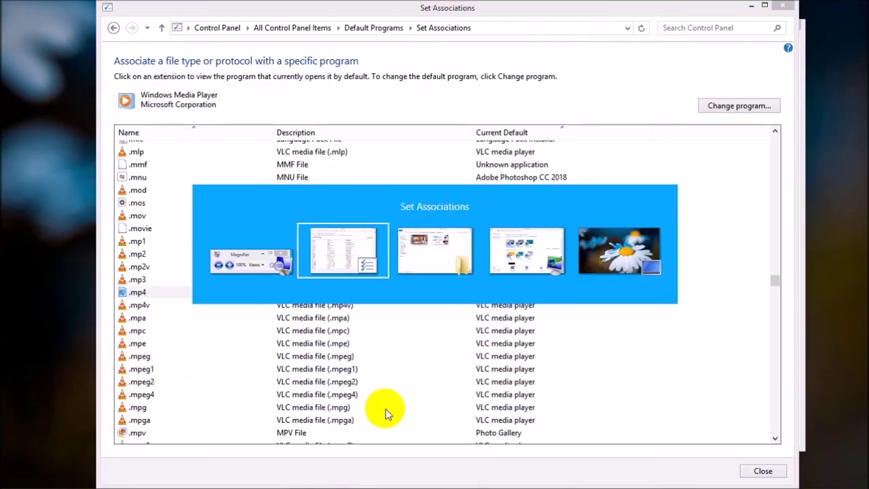
key(alt+Tab)
right_click(368, 205)
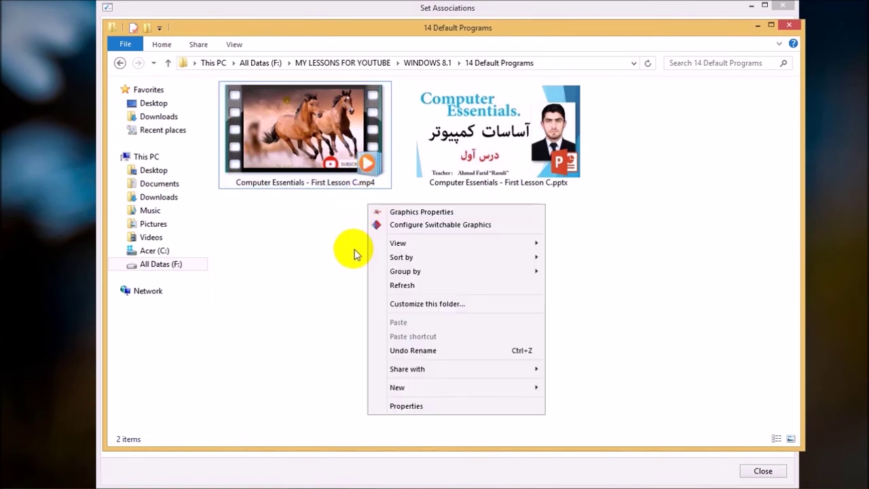
click(400, 285)
- Play Computer Essentials - First Lesson C.mp4 in its default player, maximize the player window, pause the video and close the player
click(356, 188)
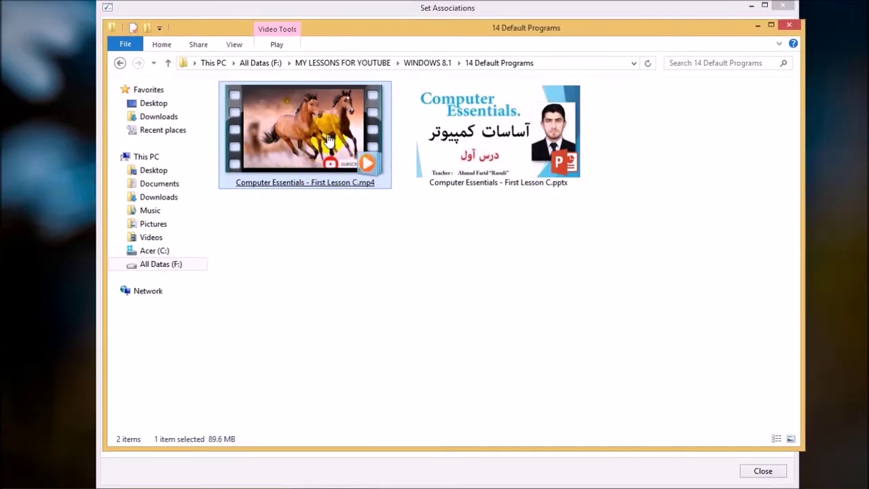
right_click(326, 133)
click(338, 144)
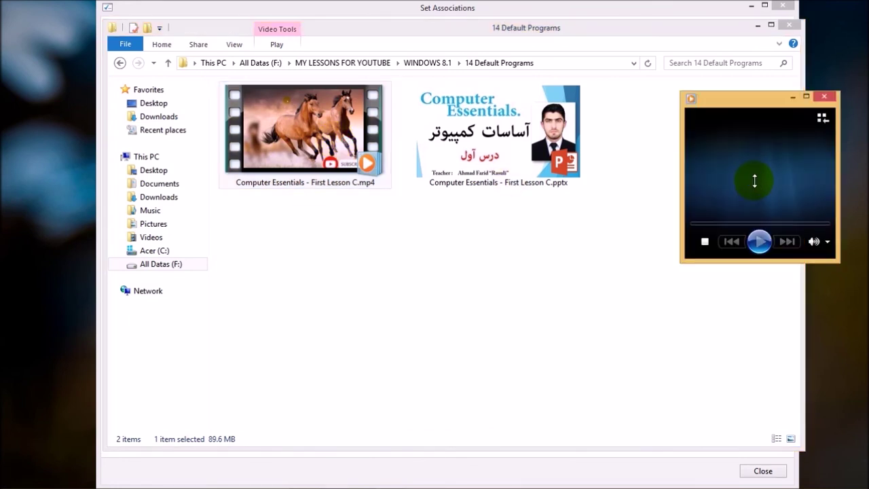
double_click(754, 87)
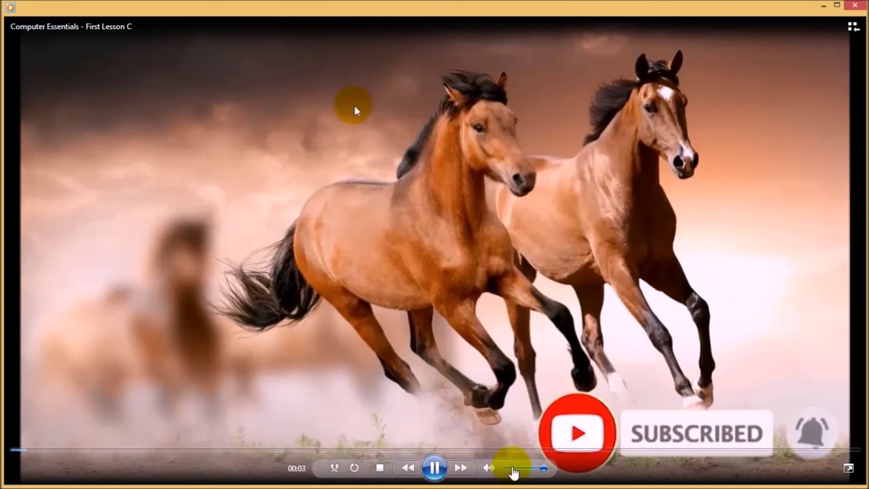
click(438, 469)
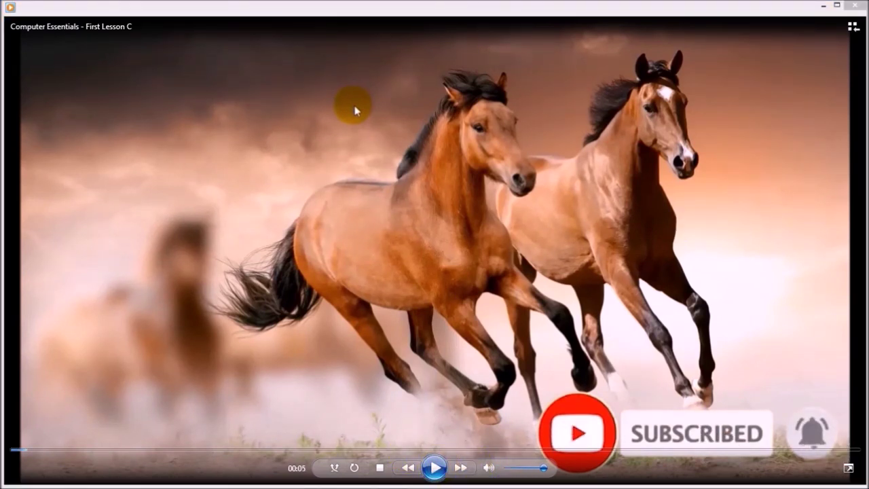
click(854, 6)
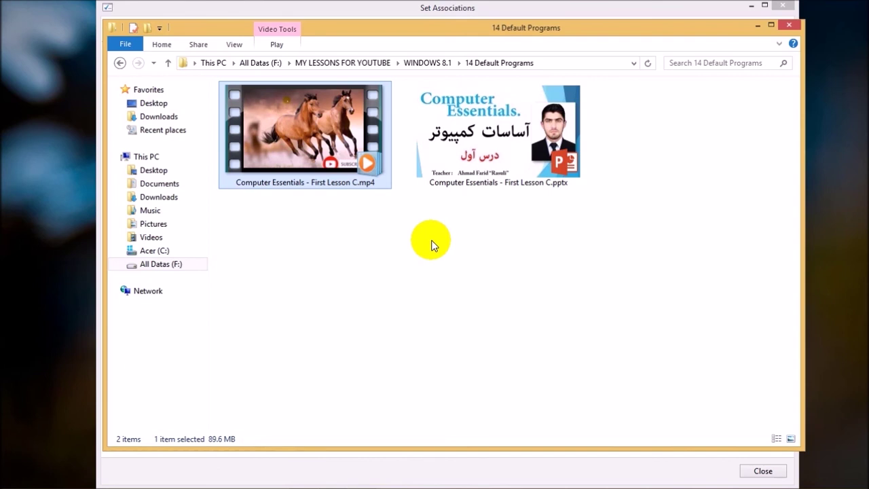
- Return to Set Associations, sort the list by current default and examine the extensions assigned to PowerPoint 2016
click(707, 7)
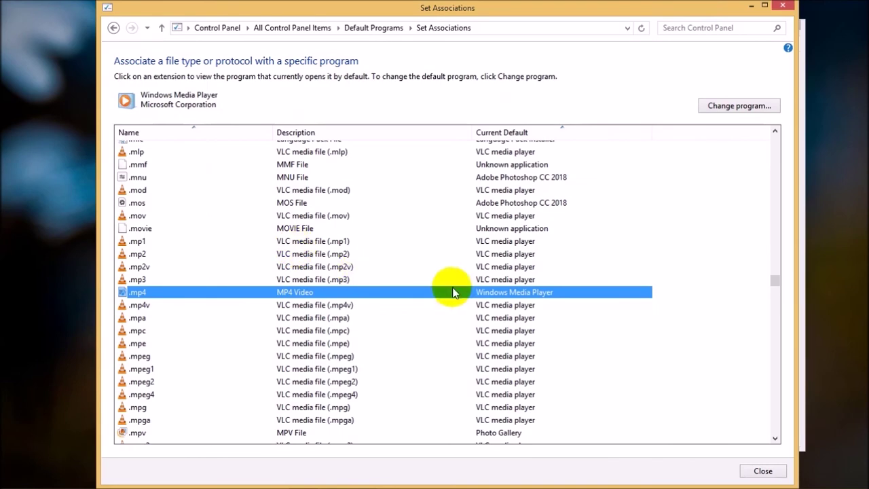
scroll(488, 299, up, 5)
click(535, 130)
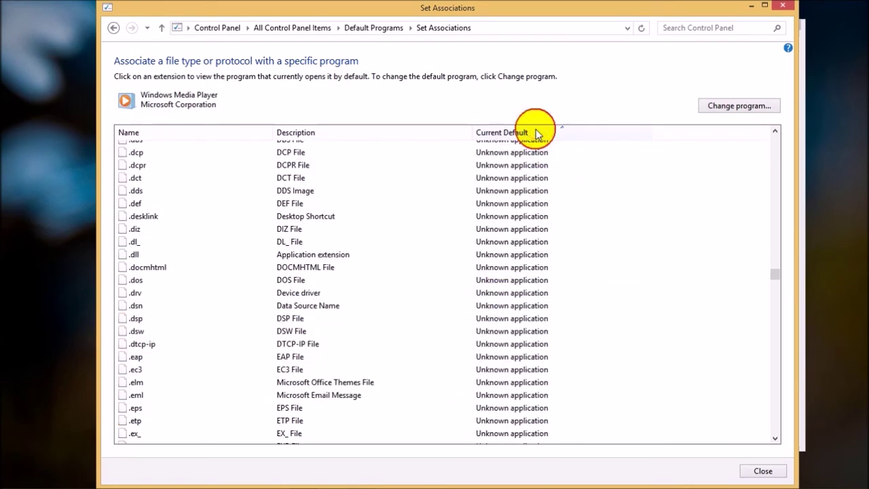
click(516, 255)
scroll(516, 256, up, 20)
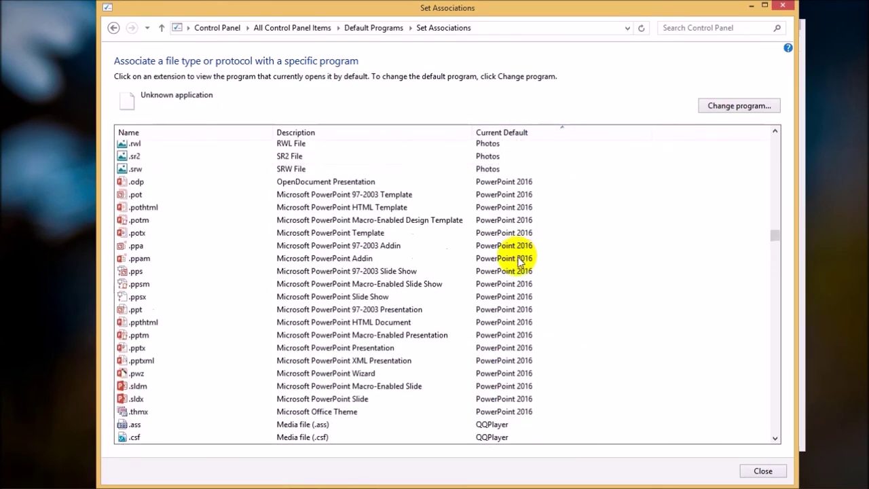
scroll(519, 261, down, 10)
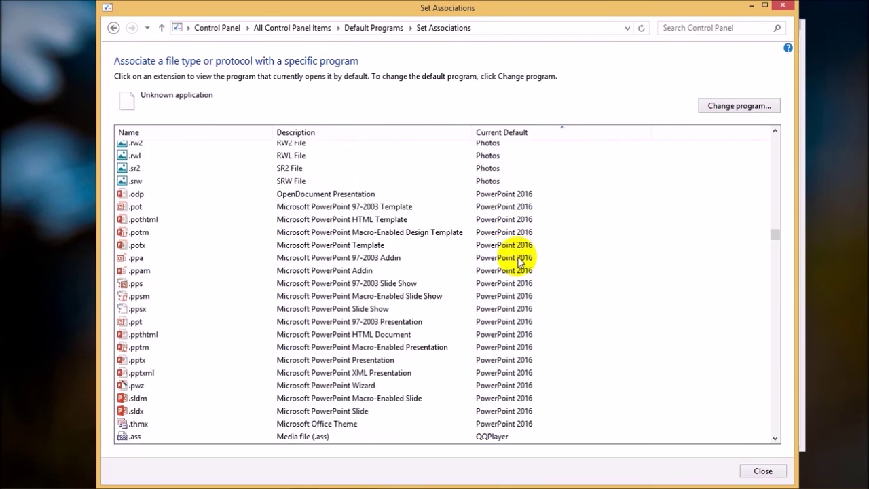
scroll(521, 263, up, 10)
scroll(515, 262, down, 12)
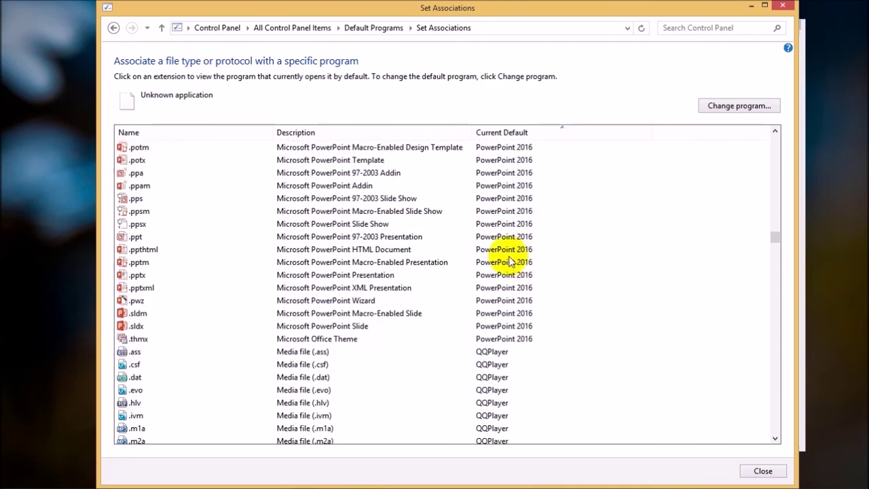
scroll(483, 278, up, 3)
scroll(484, 280, down, 2)
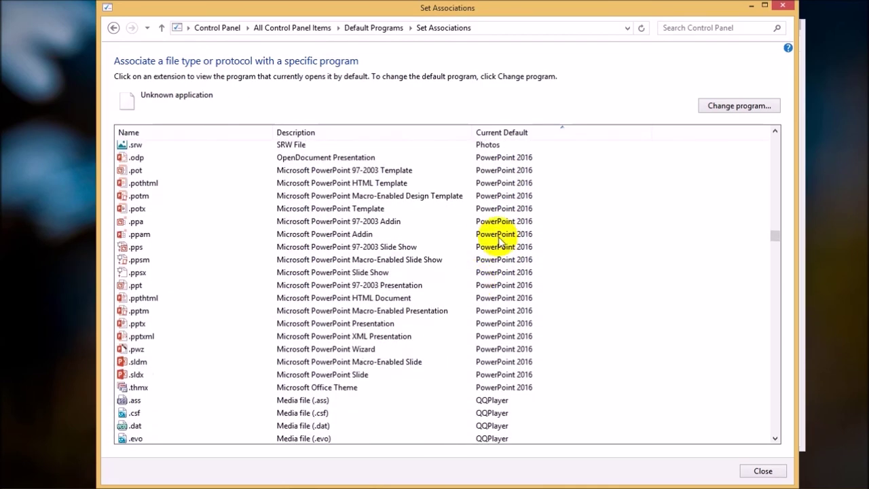
click(503, 158)
click(498, 385)
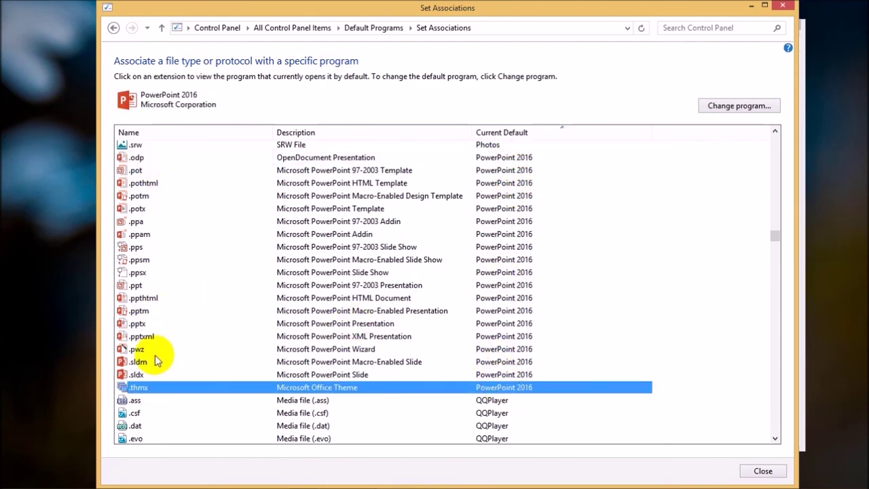
- Examine the extensions assigned to Excel 2016 and return to the main Default Programs page
scroll(379, 303, up, 10)
scroll(379, 308, up, 12)
scroll(378, 307, up, 14)
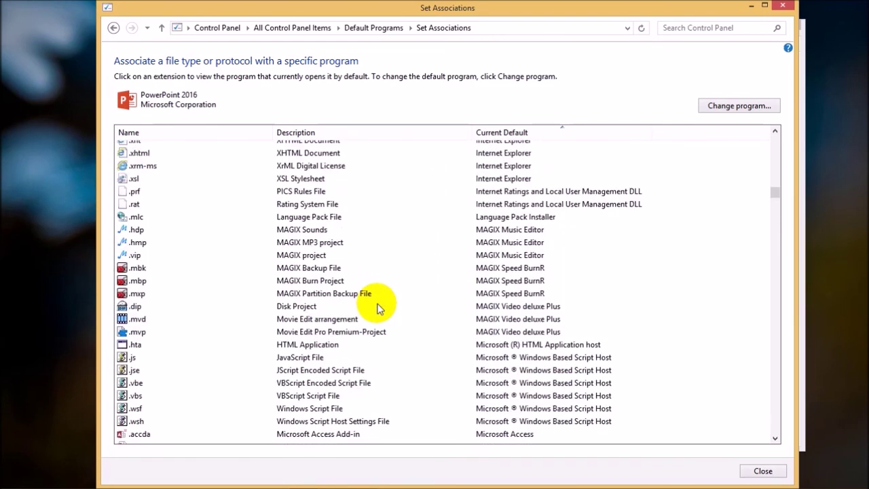
scroll(378, 308, up, 4)
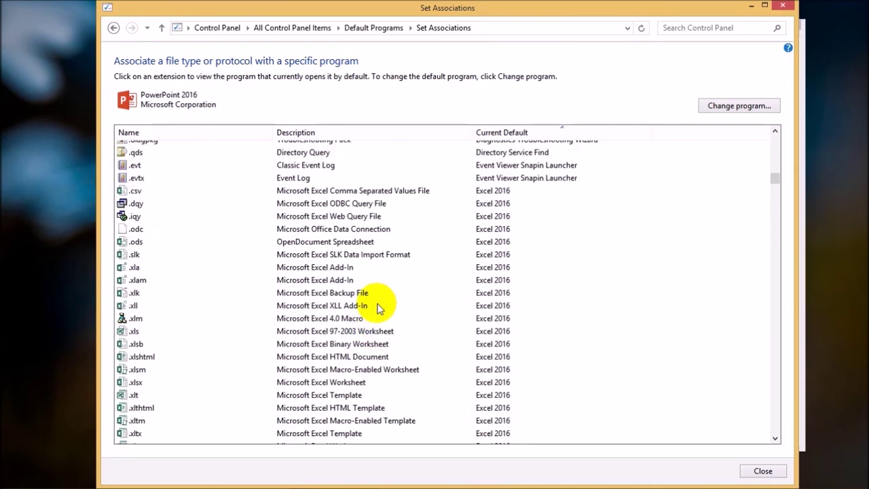
click(487, 192)
scroll(486, 190, down, 2)
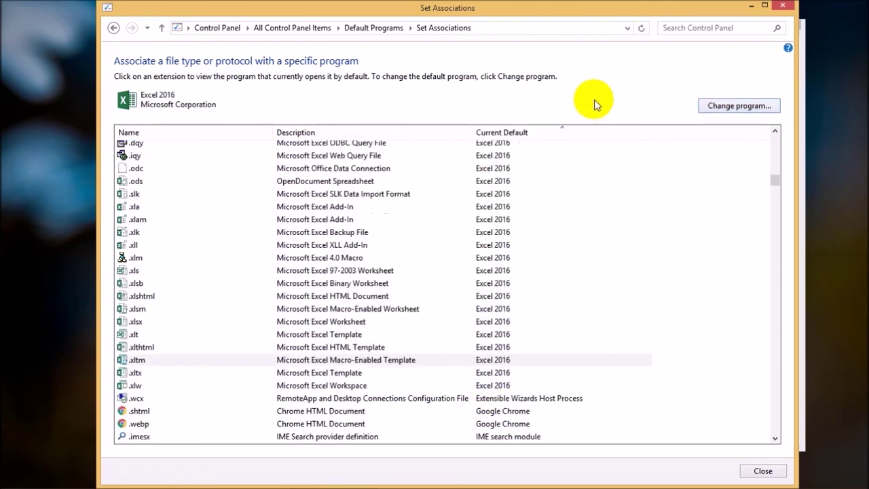
click(112, 28)
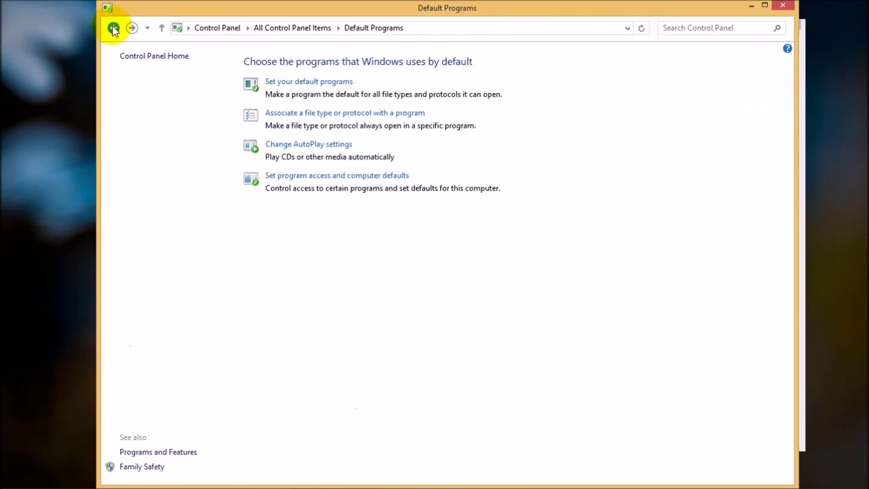